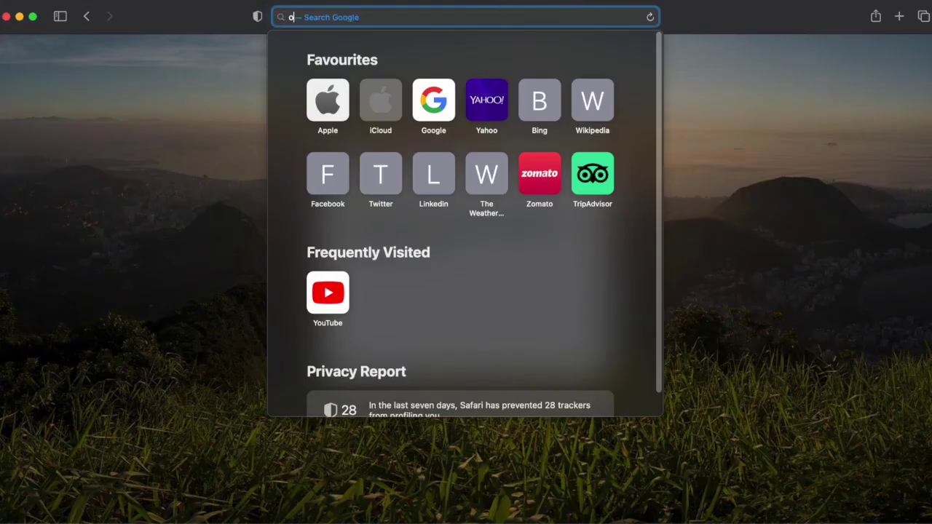
# Go to office.com and launch PowerPoint from the Microsoft 365 app list.
pyautogui.press('Return')
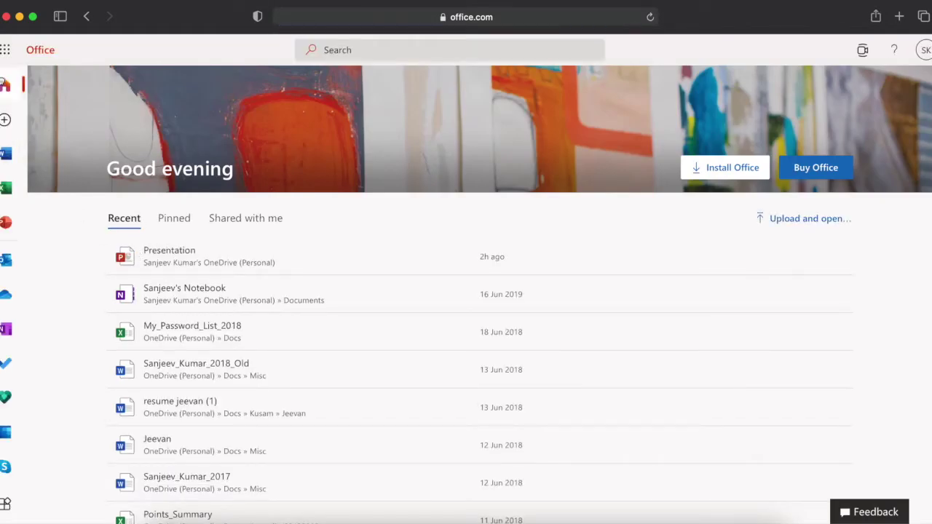
pyautogui.click(4, 51)
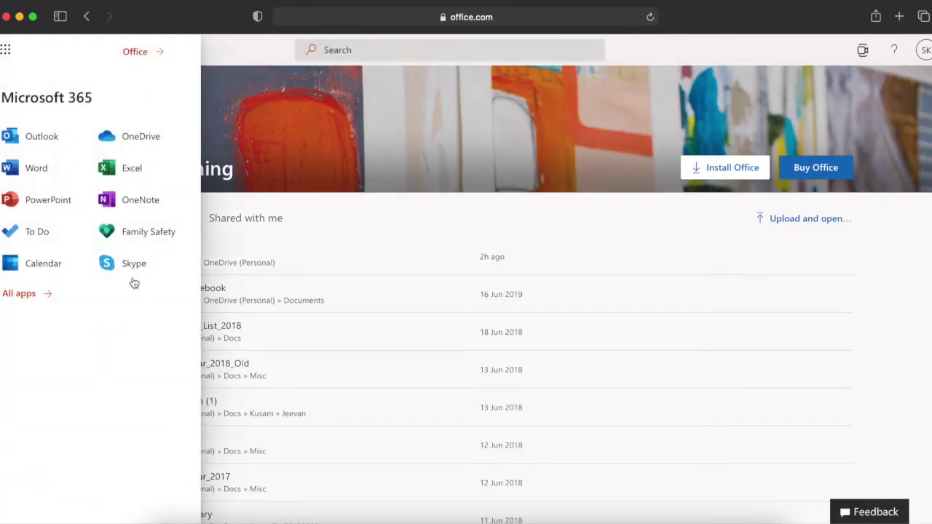
pyautogui.click(58, 208)
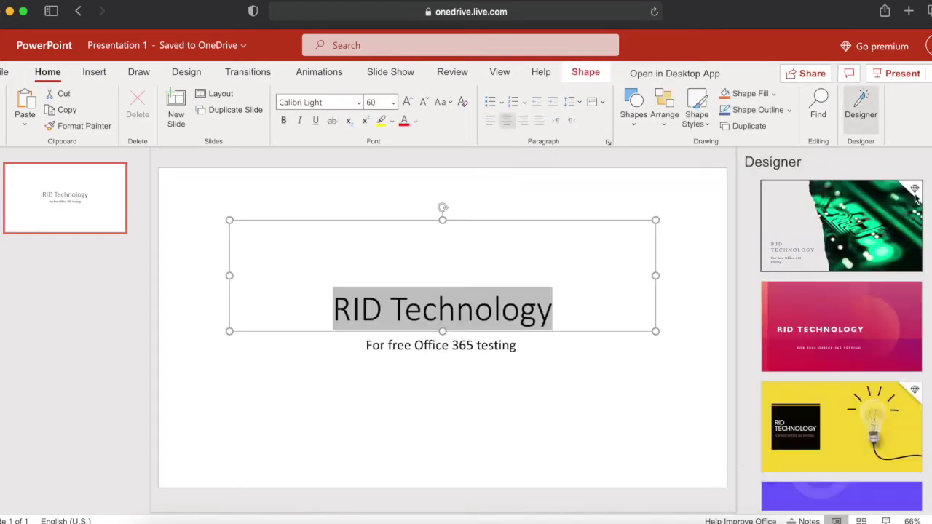
# Browse the Designer ideas and apply the free pink-red gradient design to the RID Technology title slide.
pyautogui.scroll(-3, 898, 384)
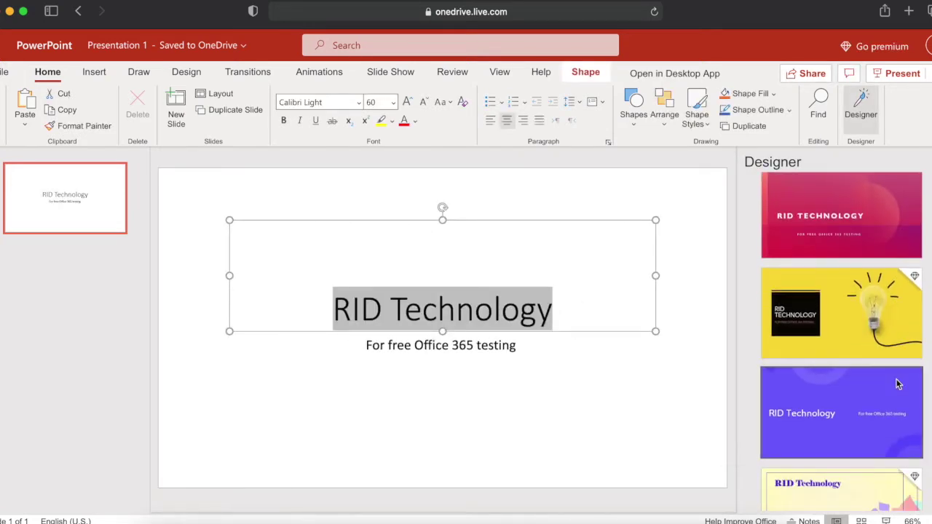
pyautogui.scroll(-3, 898, 384)
pyautogui.scroll(-1, 898, 384)
pyautogui.scroll(-2, 898, 384)
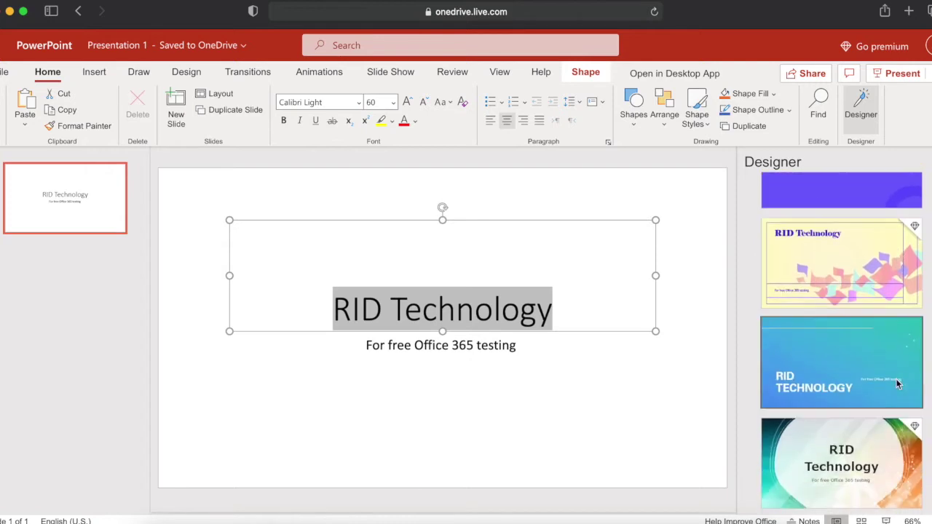
pyautogui.scroll(-3, 898, 384)
pyautogui.click(832, 488)
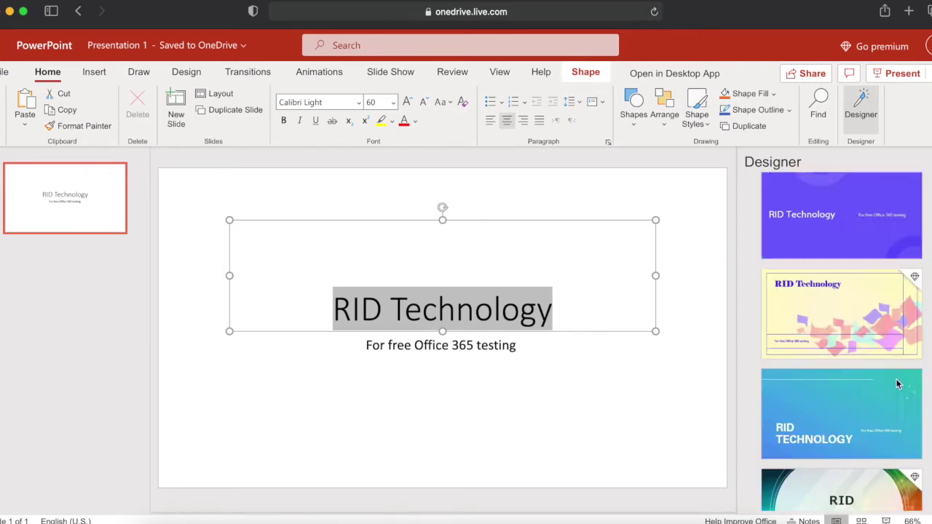
pyautogui.click(850, 329)
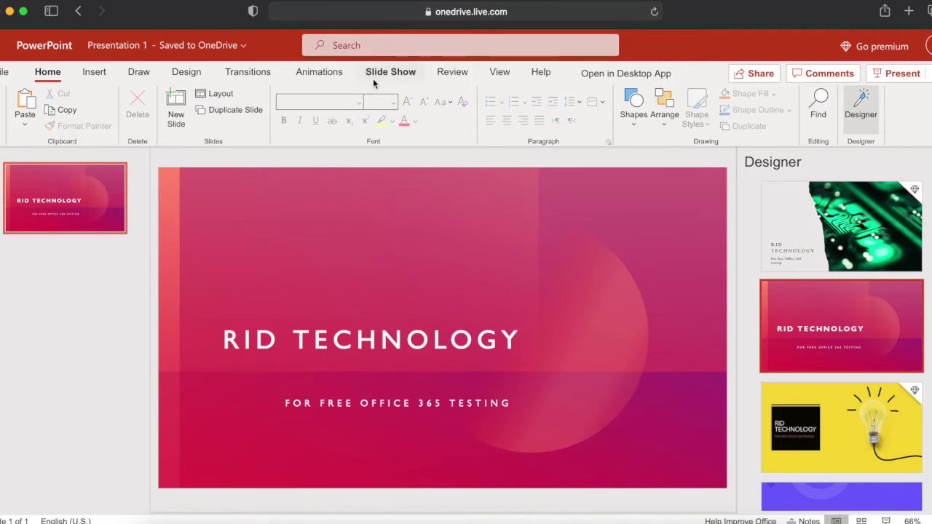
# Insert the outlined smiling face with halo icon from the stock icon library onto the title slide.
pyautogui.click(92, 73)
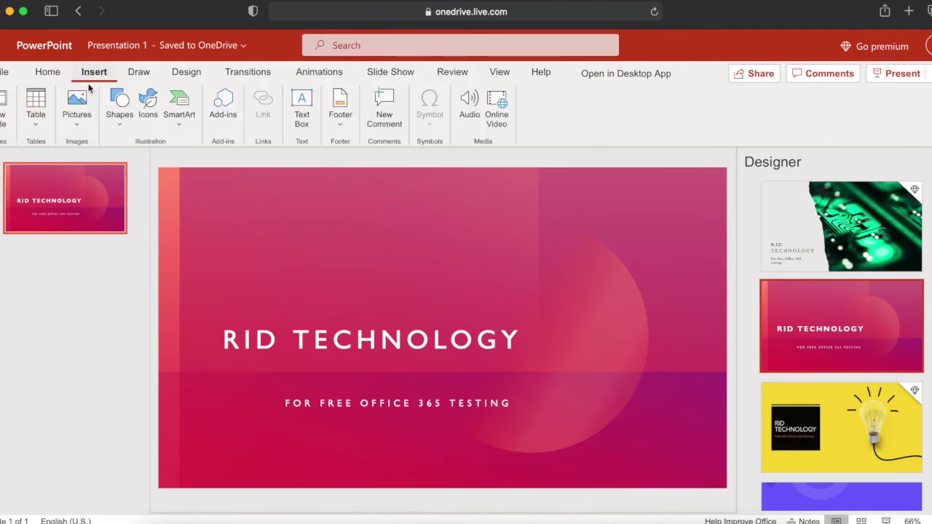
pyautogui.click(148, 114)
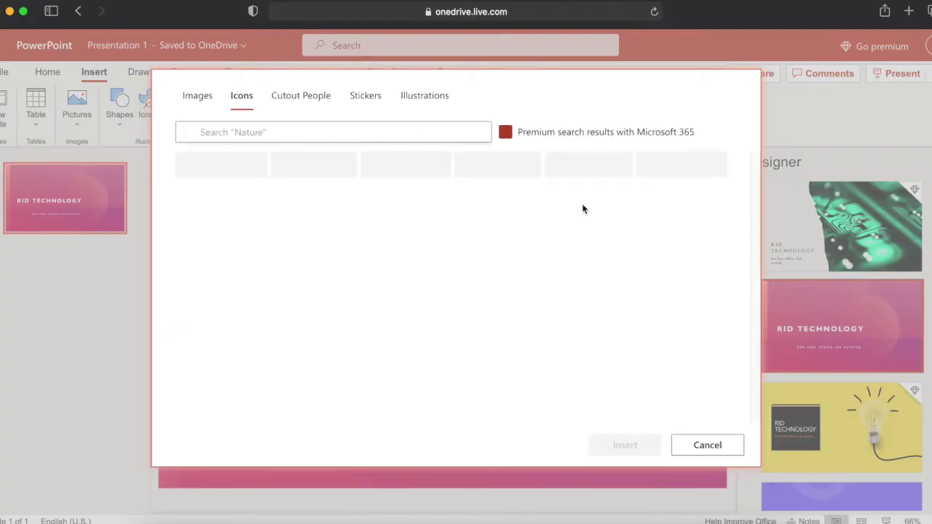
pyautogui.click(312, 215)
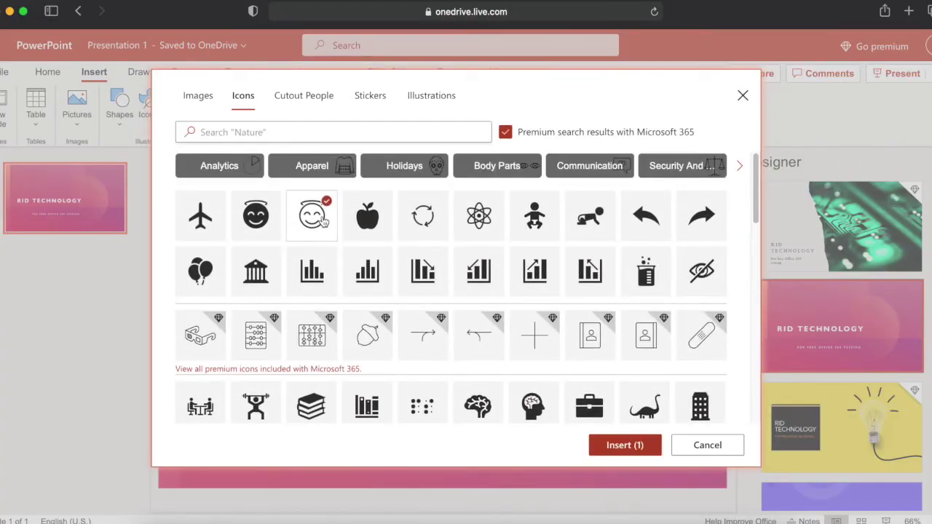
pyautogui.click(623, 446)
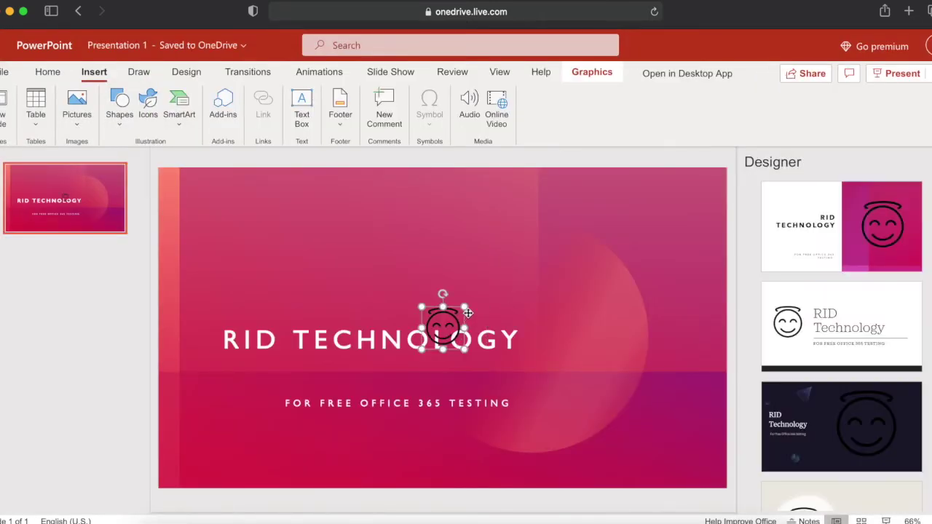
# Move the smiley icon beside the end of the title and apply the dark Designer layout with the large smiley.
pyautogui.moveTo(485, 328); pyautogui.dragTo(558, 325)
pyautogui.click(451, 294)
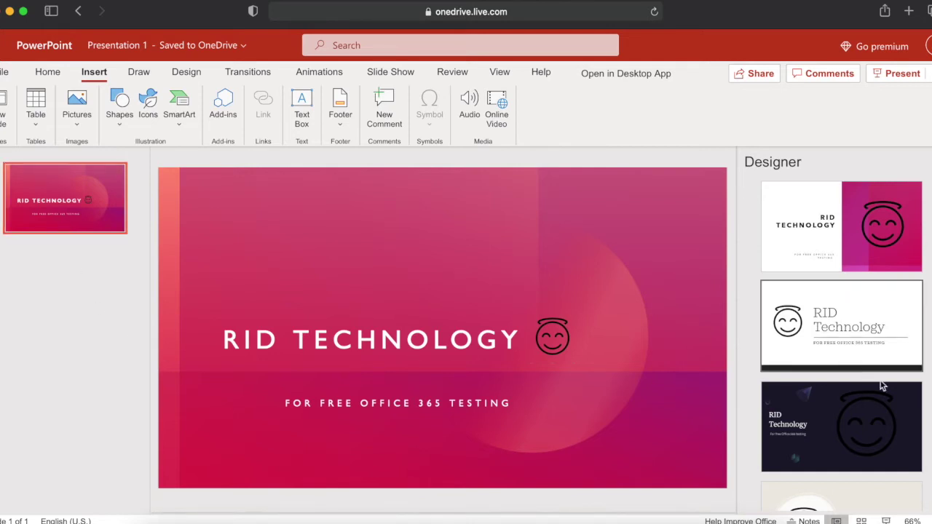
pyautogui.click(898, 416)
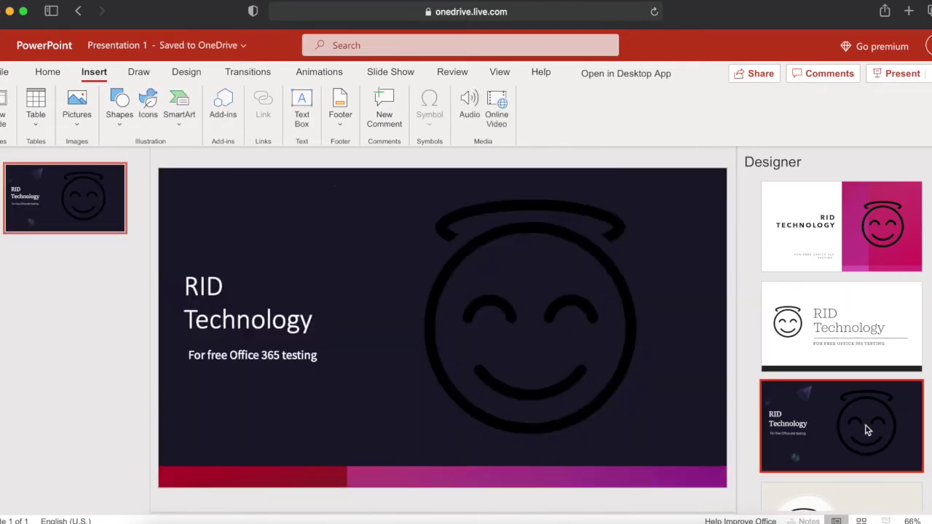
# Download a copy of the presentation to the computer and allow downloads from the site.
pyautogui.click(5, 72)
pyautogui.click(28, 220)
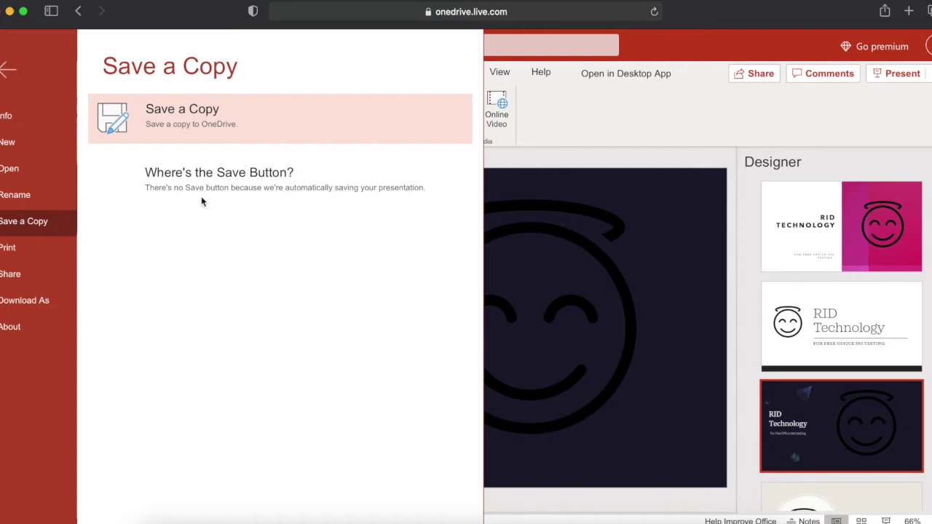
pyautogui.click(38, 300)
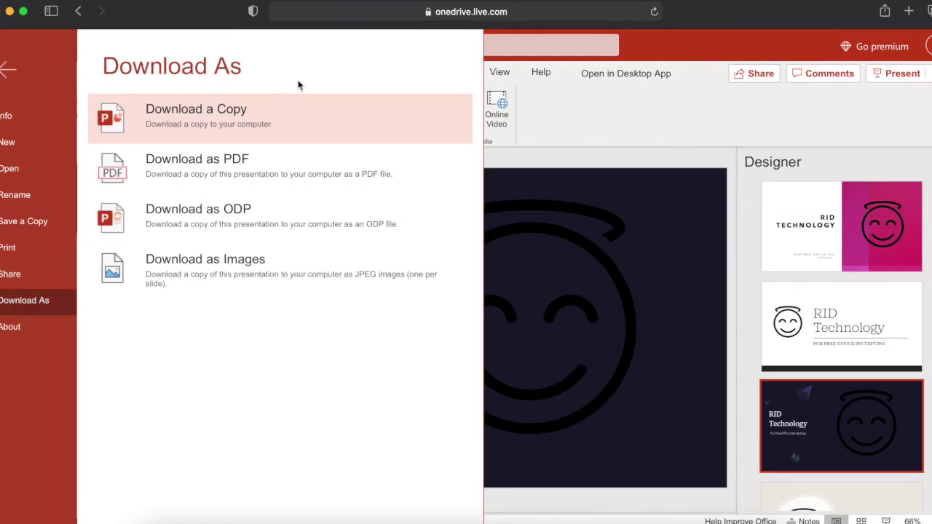
pyautogui.click(277, 128)
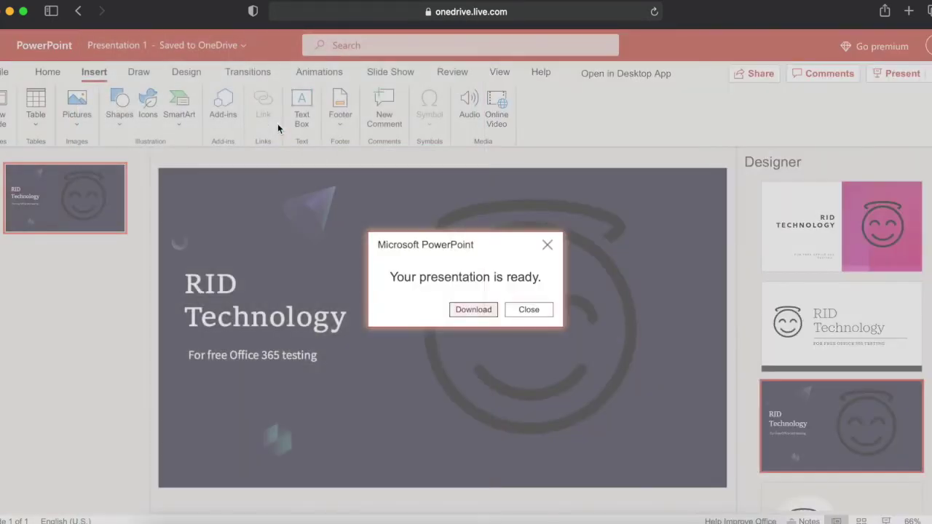
pyautogui.click(472, 310)
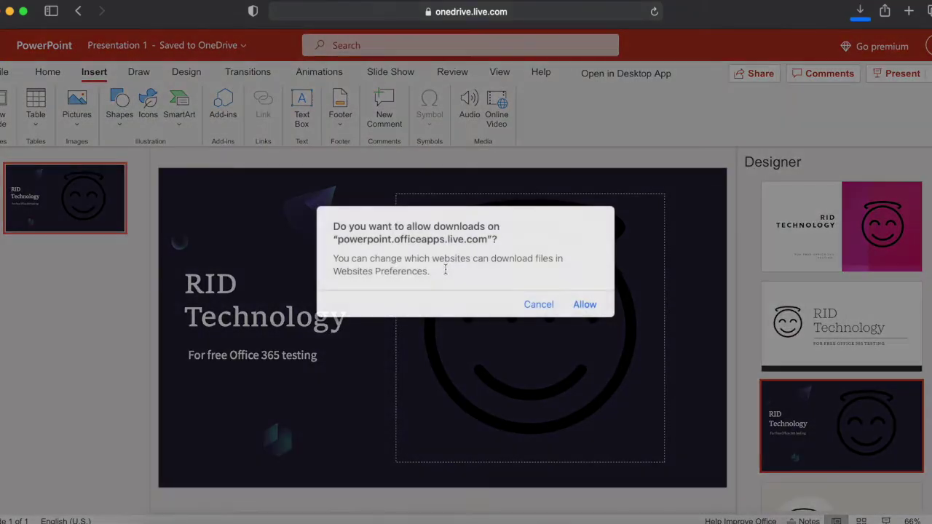
pyautogui.click(593, 312)
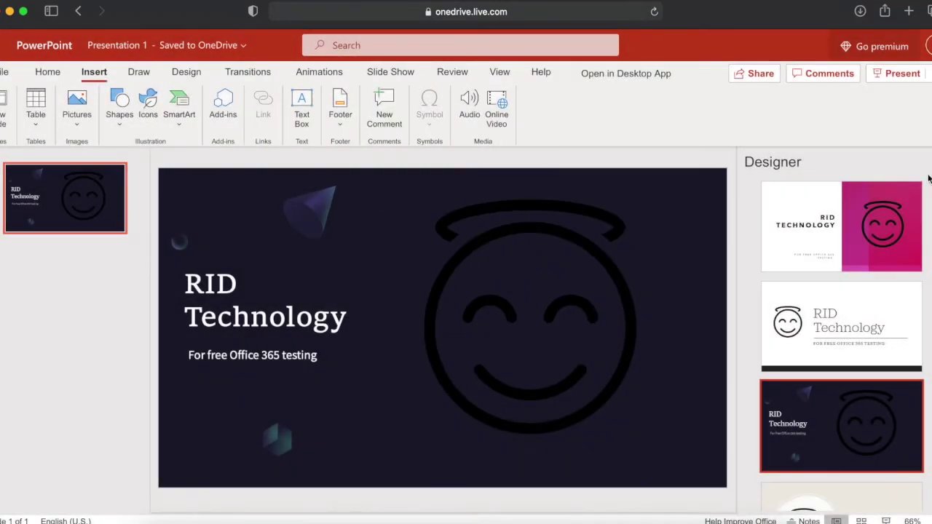
# Try to open the downloaded presentation in the desktop PowerPoint app, closing the activation sign-in window.
pyautogui.click(858, 17)
pyautogui.click(673, 431)
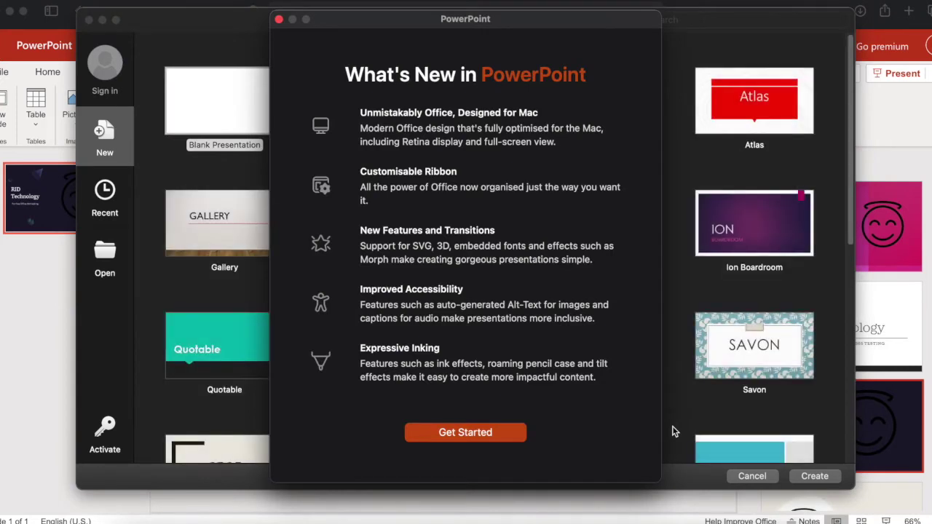
pyautogui.click(477, 439)
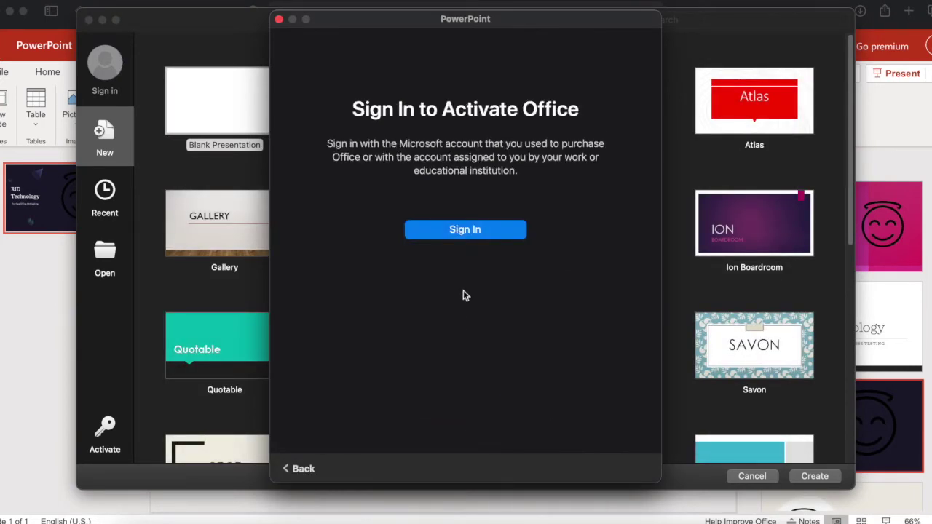
pyautogui.click(279, 18)
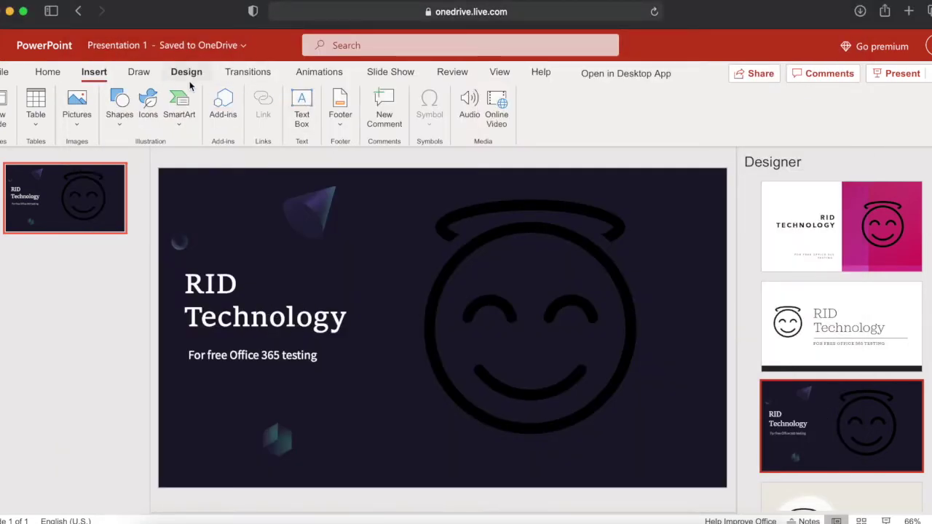
# Download the presentation to the computer as a PDF file.
pyautogui.click(2, 77)
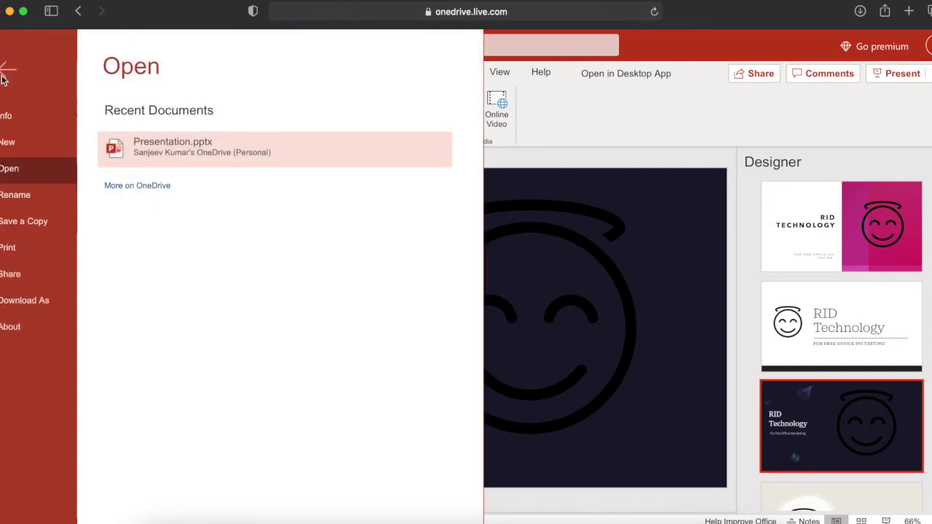
pyautogui.click(43, 310)
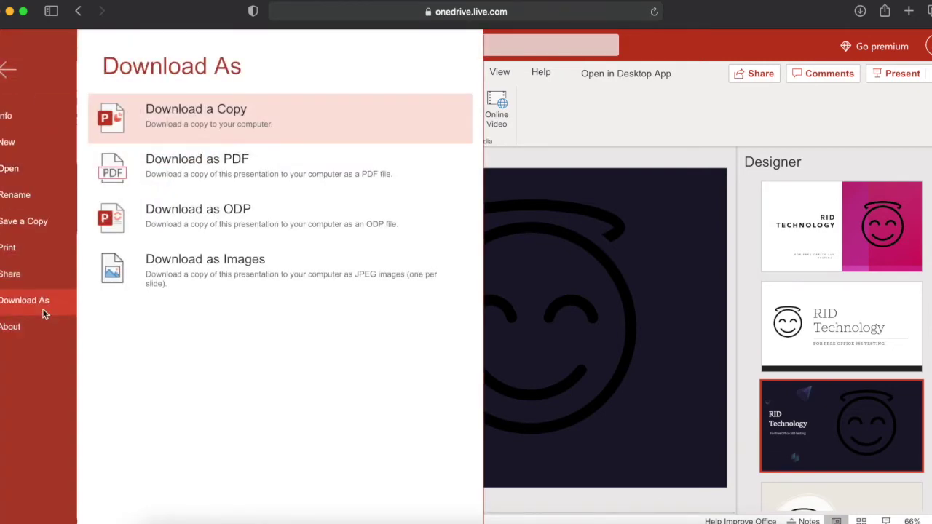
pyautogui.click(250, 175)
pyautogui.click(474, 309)
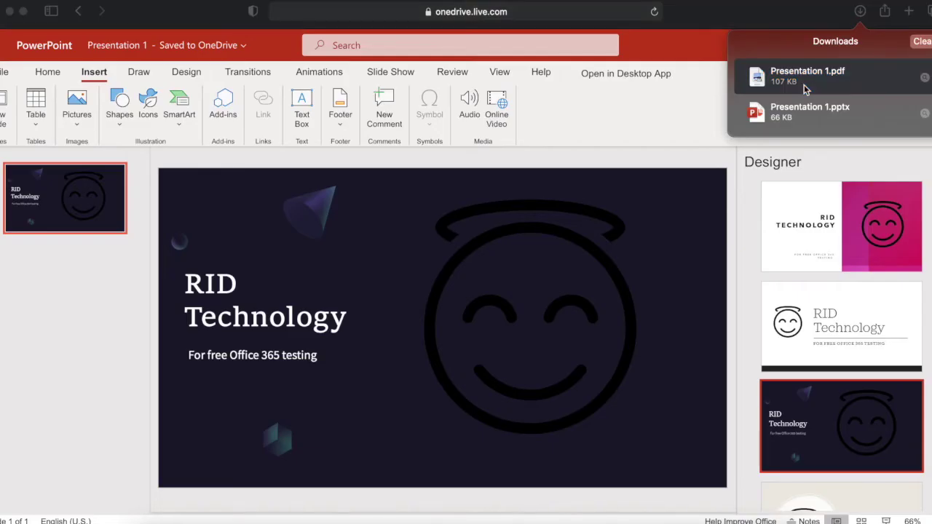
# Open the downloaded Presentation 1.pdf in the PDF viewer, view it full screen, and close it.
pyautogui.doubleClick(807, 88)
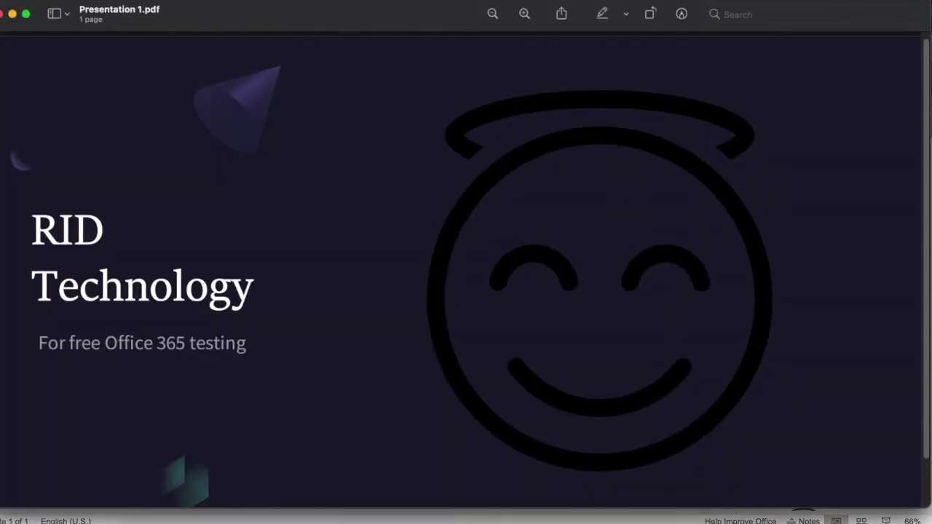
pyautogui.click(125, 0)
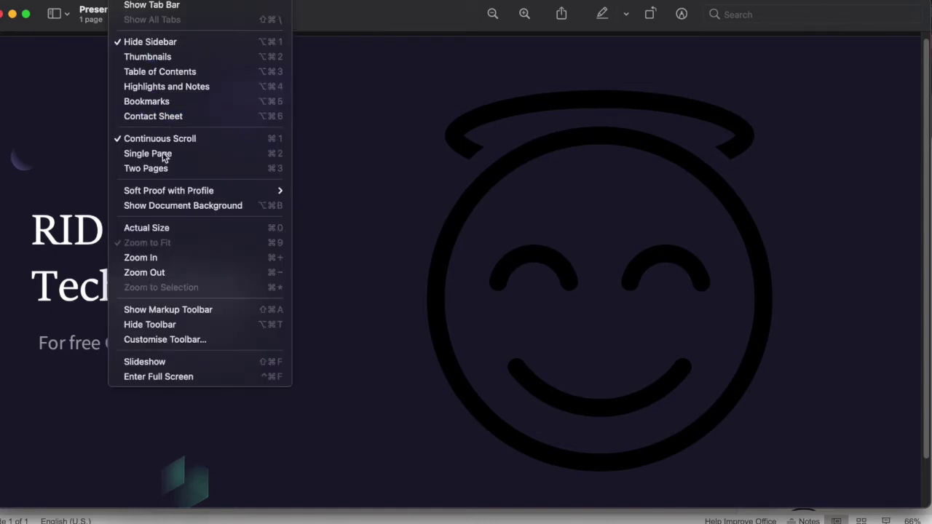
pyautogui.click(188, 377)
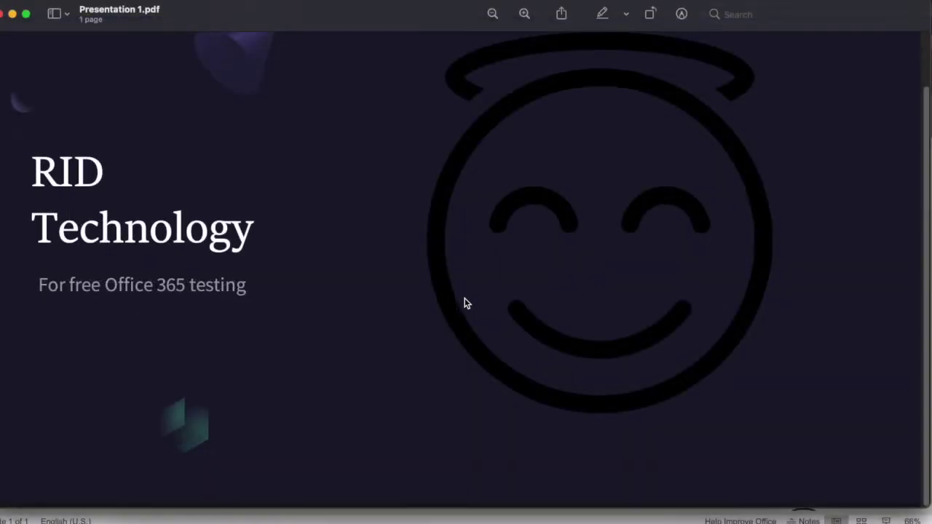
pyautogui.click(3, 16)
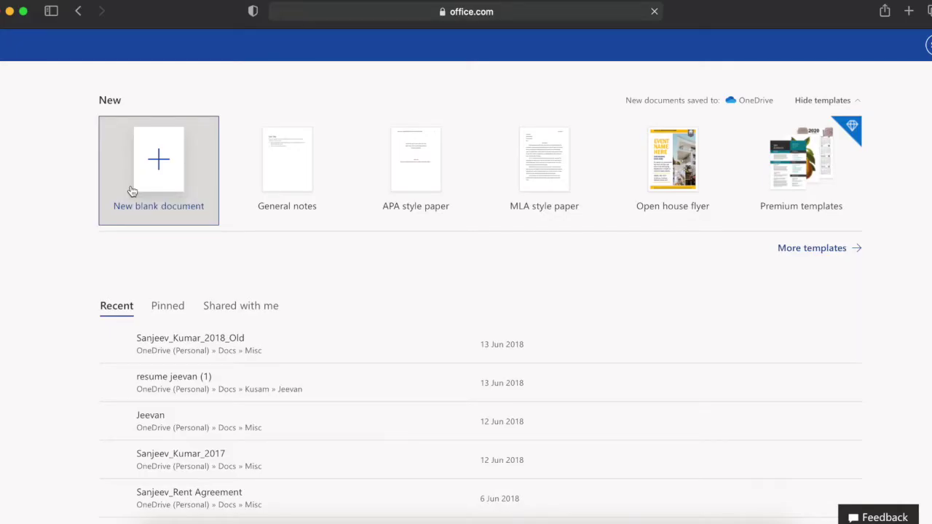
# Create a blank Word document containing "RID Technology" and, on a second line, "For testing of office 365 version".
pyautogui.click(176, 182)
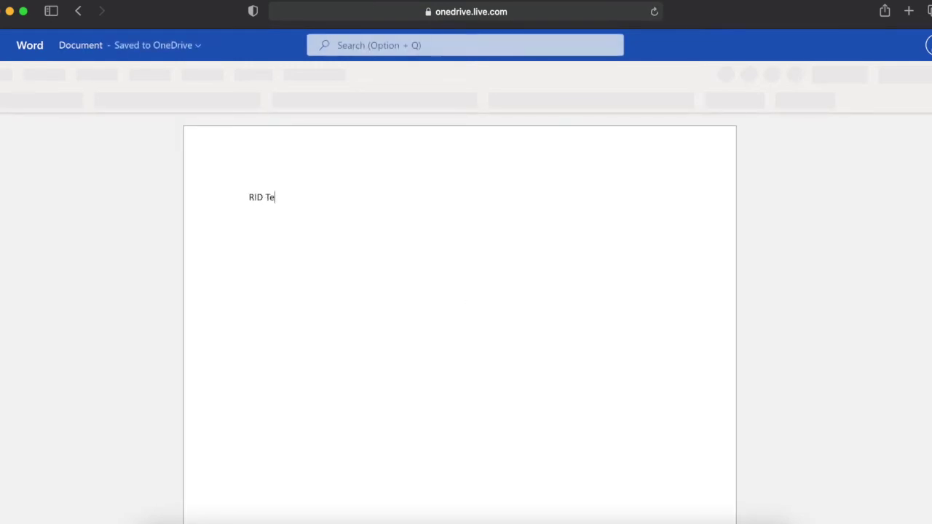
pyautogui.write('chnology ')
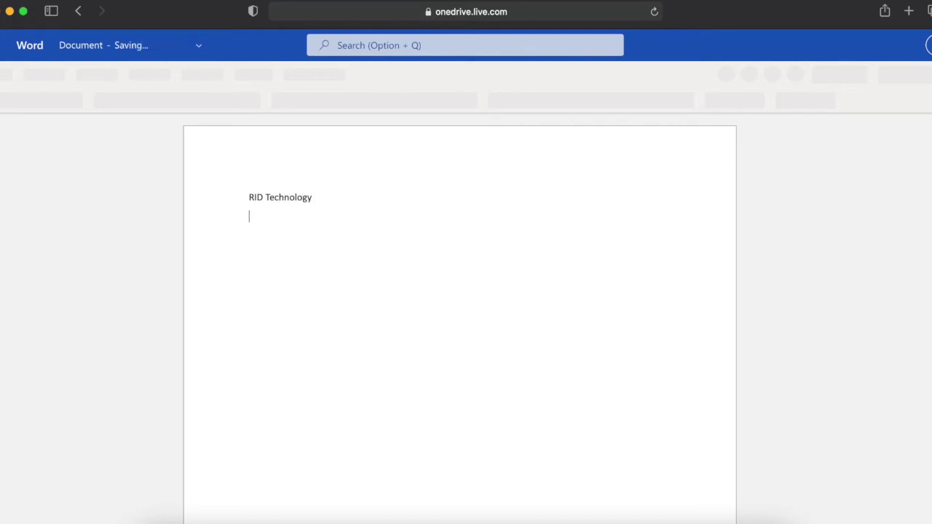
pyautogui.write('For testing o')
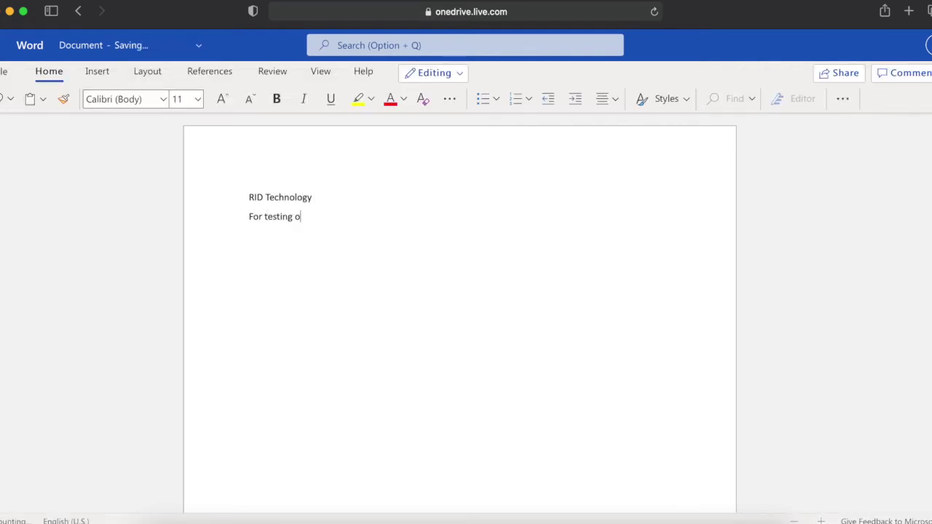
pyautogui.write('f ')
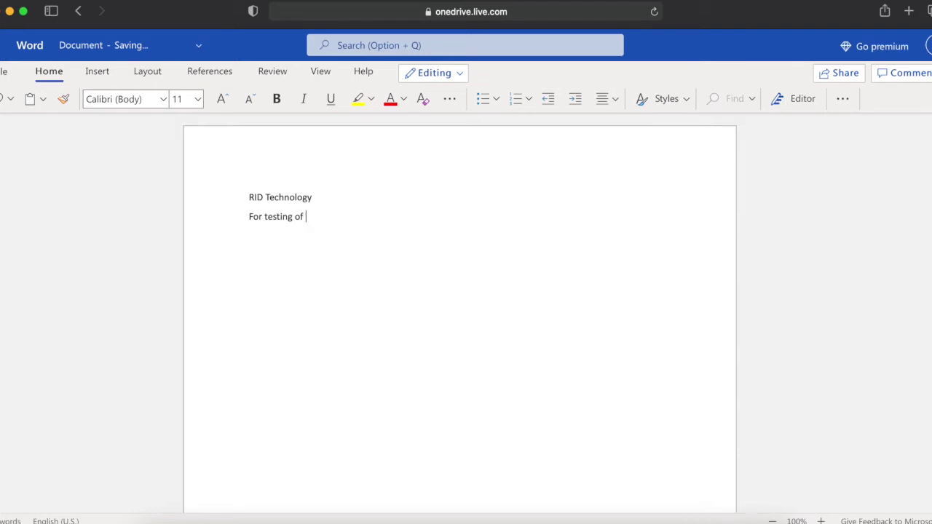
pyautogui.write('office 36')
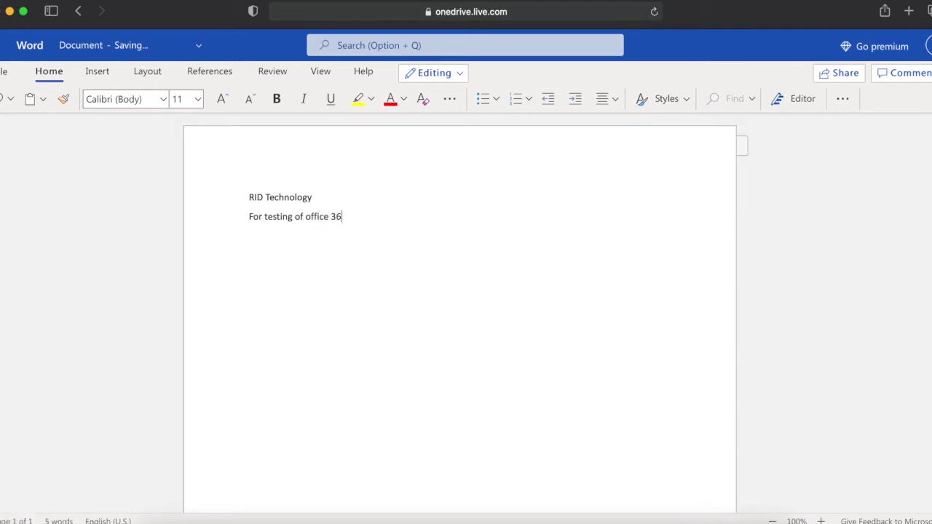
pyautogui.write('5 version')
# Examine the Word document's options for saving and downloading copies, and close the document.
pyautogui.click(4, 71)
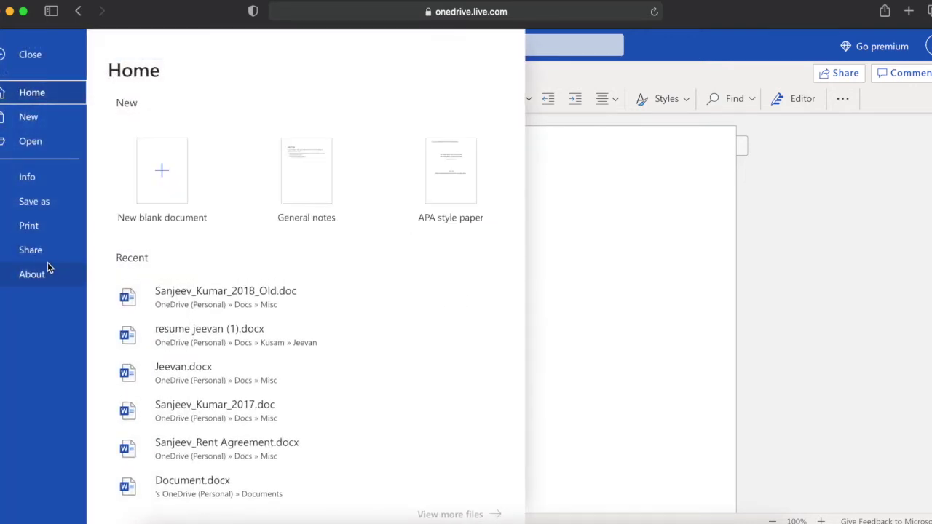
pyautogui.click(40, 208)
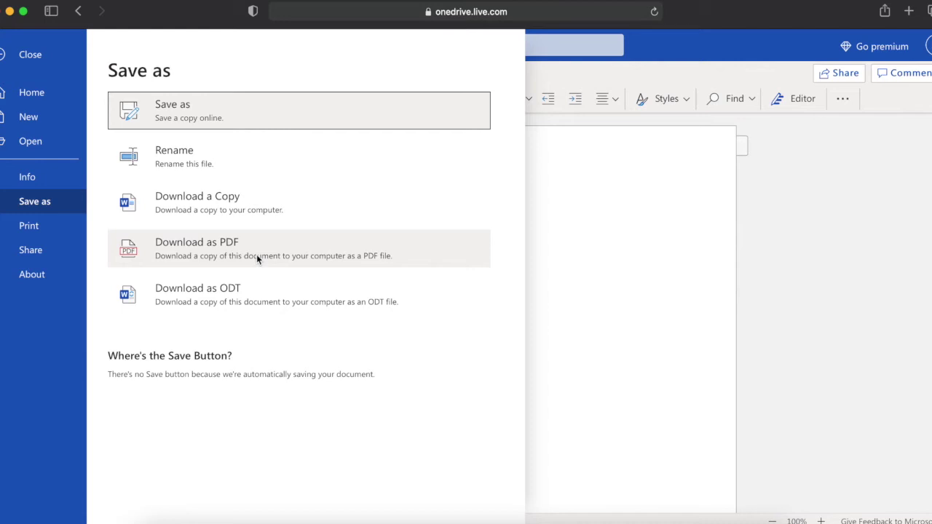
pyautogui.click(751, 191)
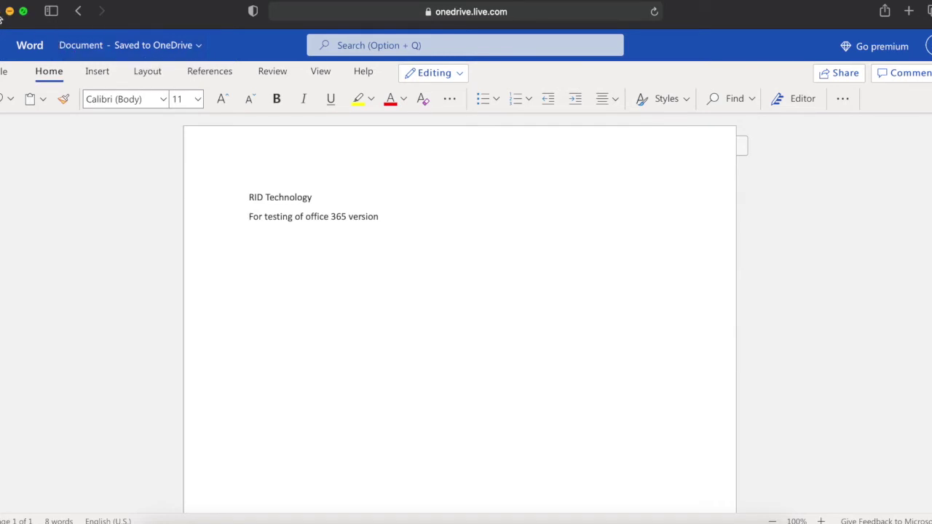
pyautogui.press('super+w')
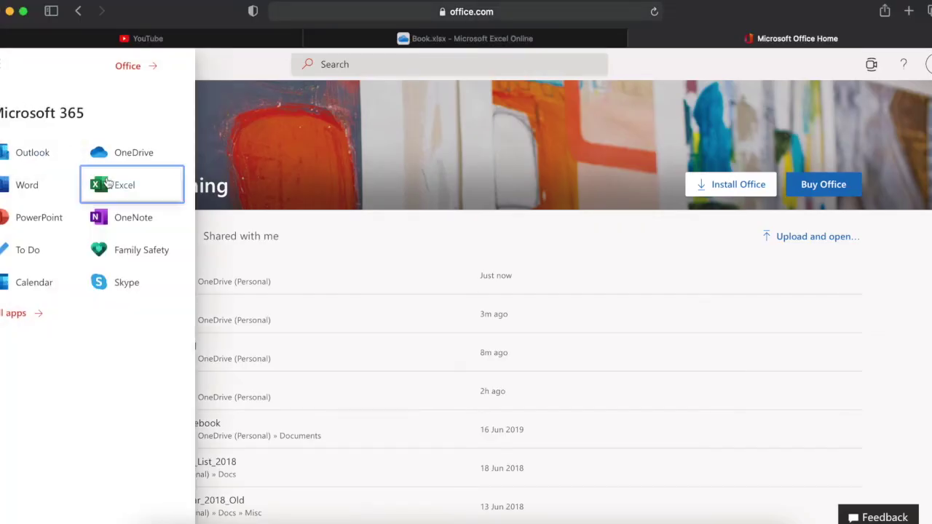
# Create a blank Excel workbook and enter "RID 1" in cell A1.
pyautogui.click(102, 183)
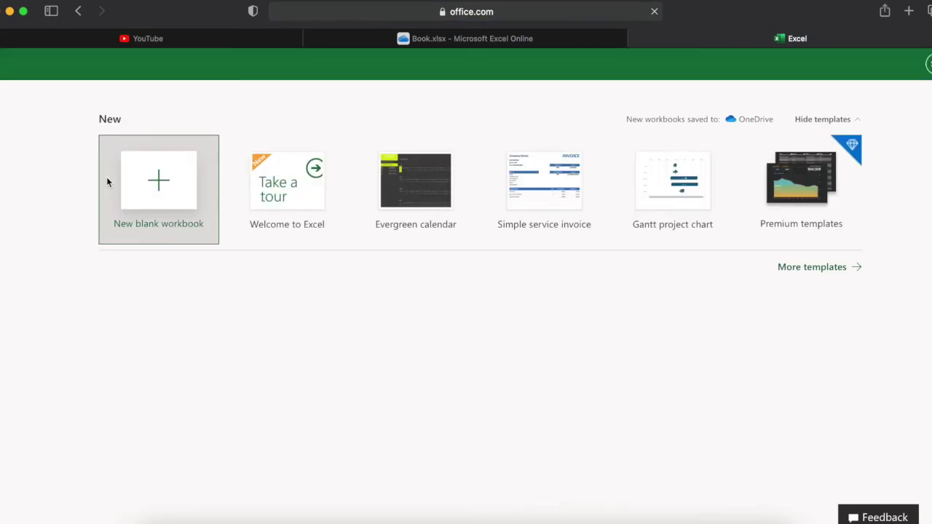
pyautogui.click(158, 179)
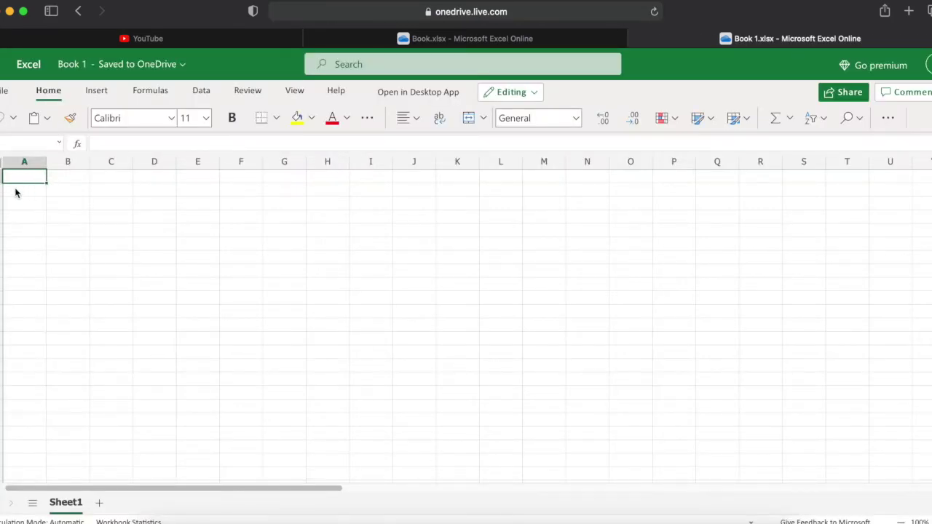
pyautogui.write('RID')
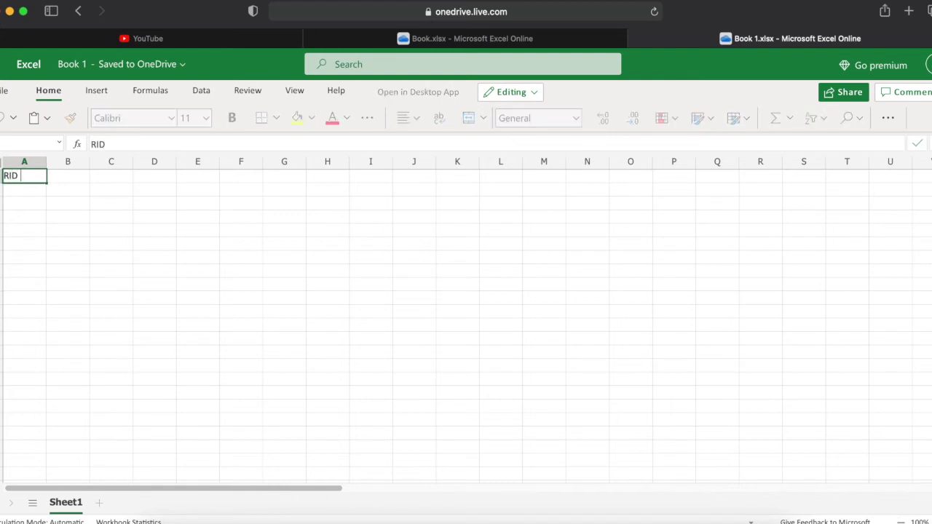
pyautogui.write(' !')
pyautogui.press('Return')
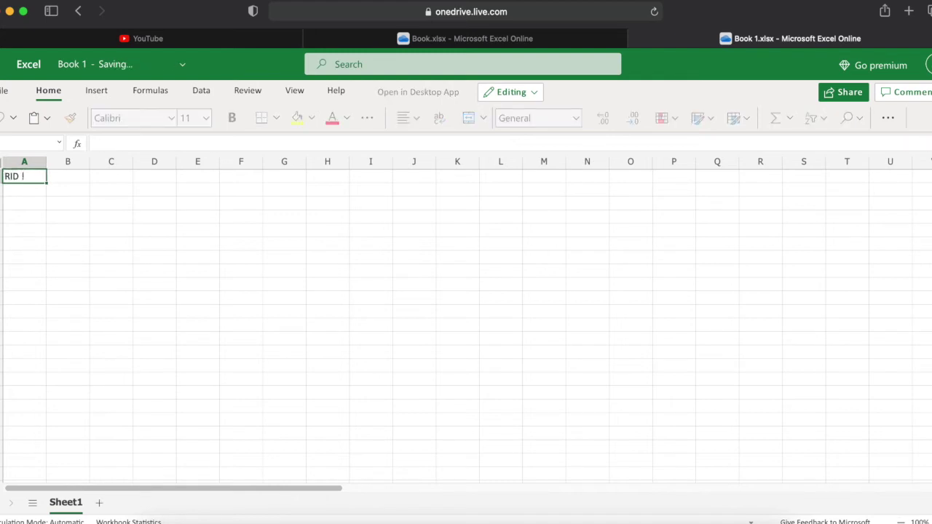
pyautogui.press('Up')
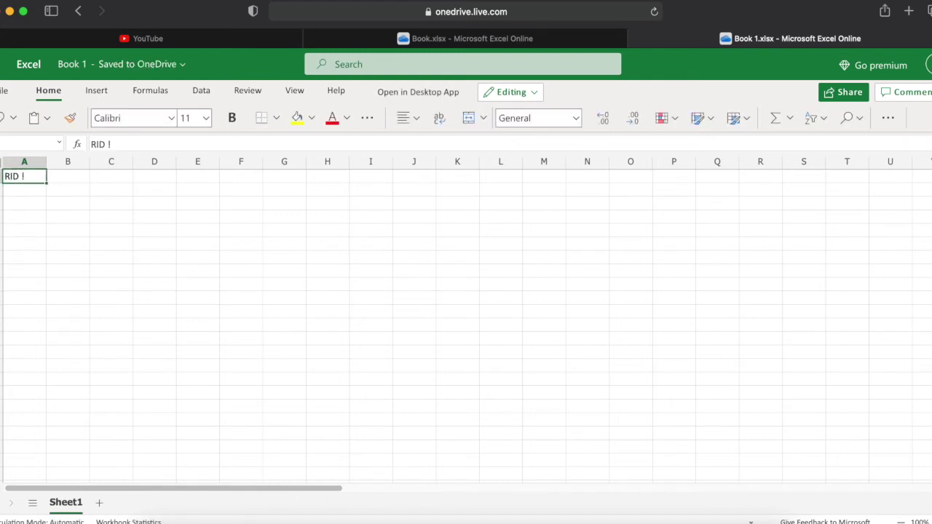
pyautogui.doubleClick(33, 175)
pyautogui.press('BackSpace')
pyautogui.write('1')
pyautogui.press('Return')
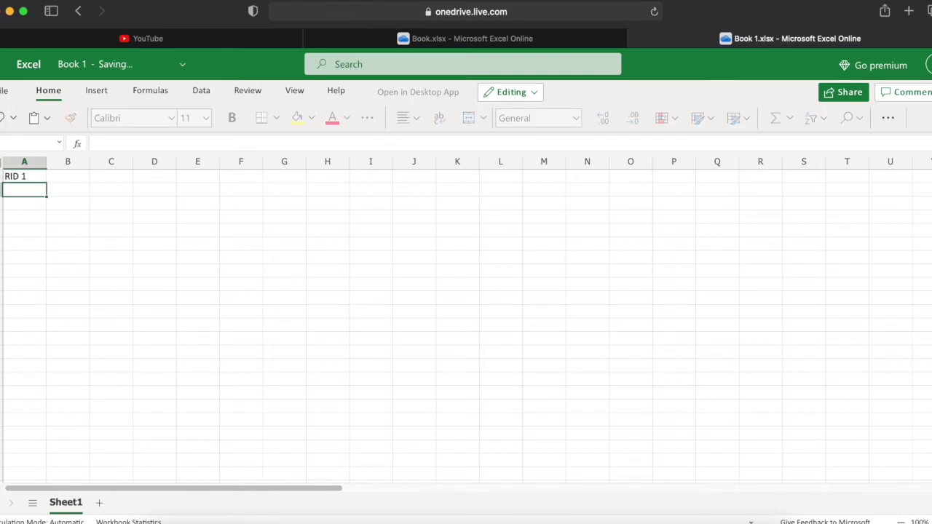
# Re-enter "RID 1" in A1, enter "RID 2" in A2, and fill the series down column A to "RID 10".
pyautogui.click(24, 176)
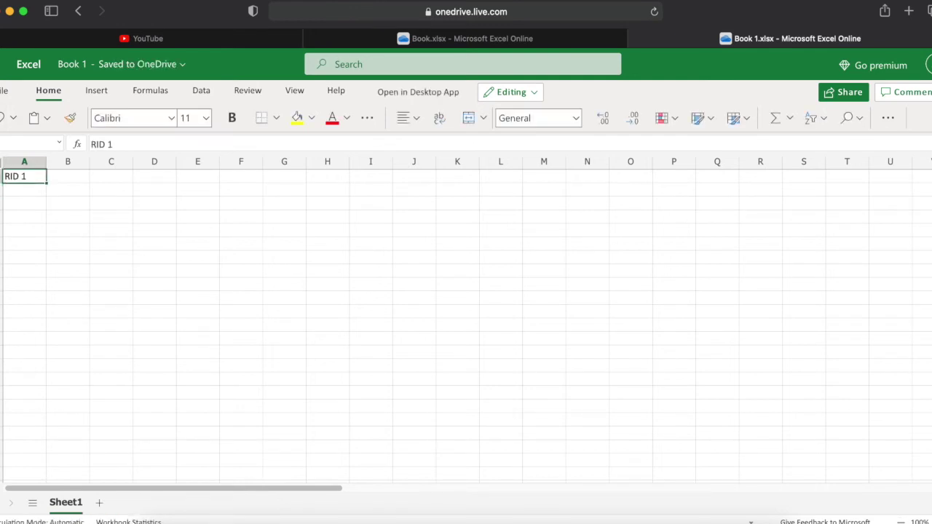
pyautogui.press('Delete')
pyautogui.write('RID 1')
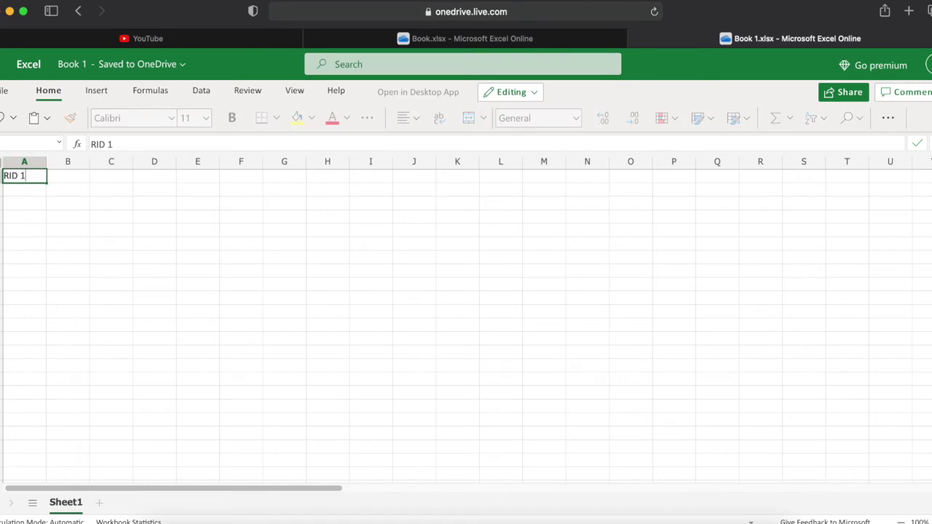
pyautogui.press('Return')
pyautogui.write('RID 2')
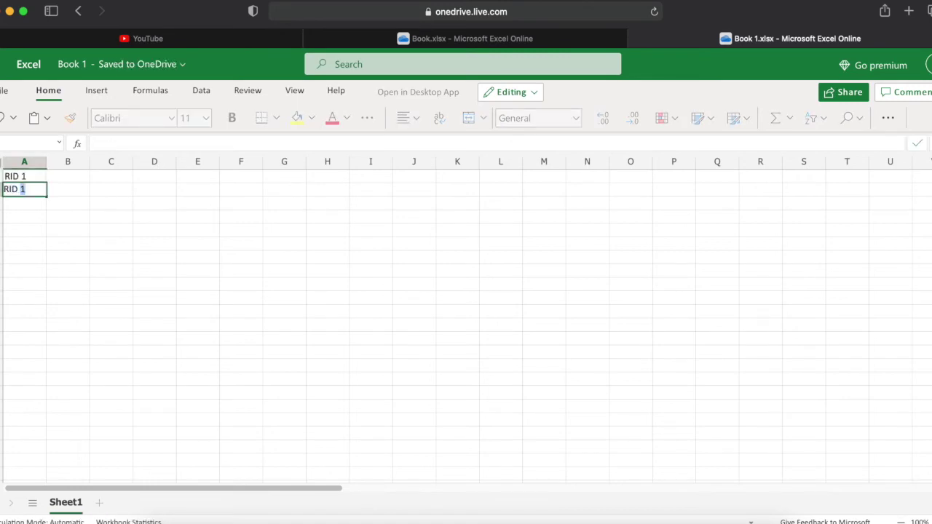
pyautogui.press('Return')
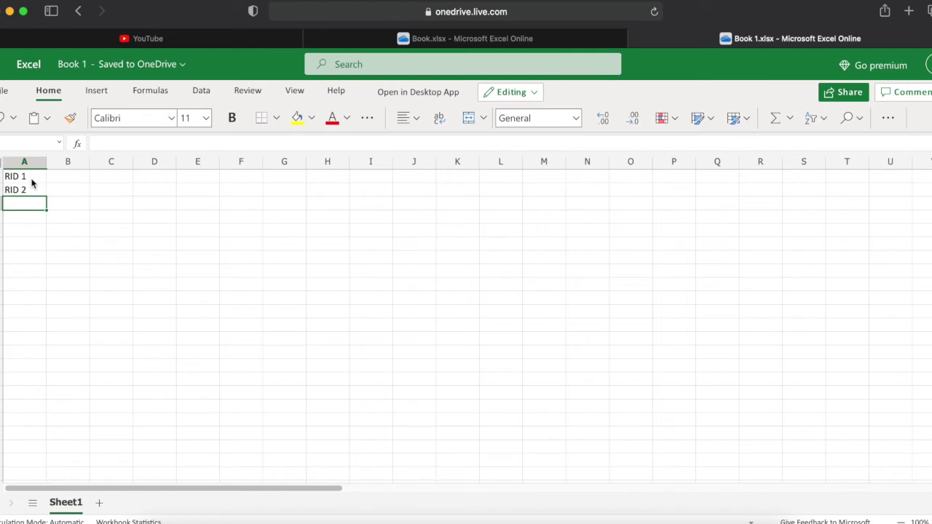
pyautogui.moveTo(31, 178); pyautogui.dragTo(49, 296)
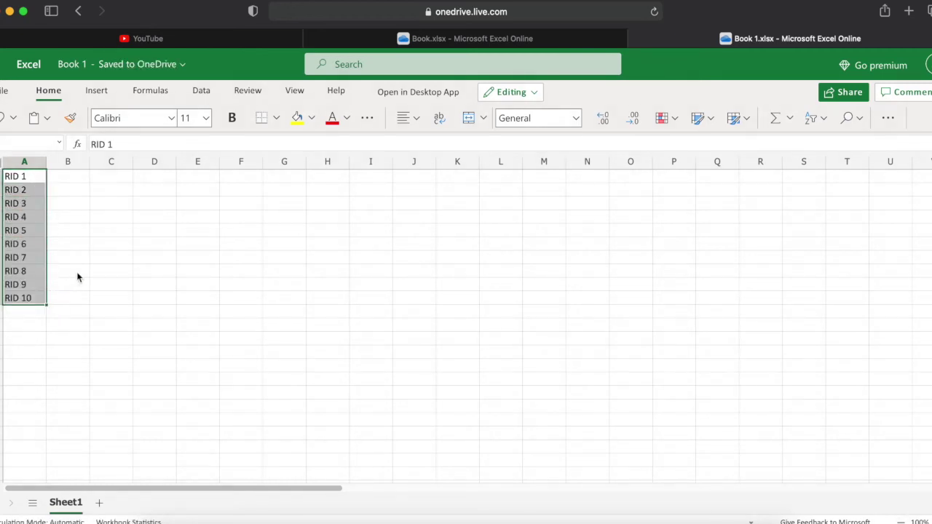
# Insert a row above the RID list and enter the headers "Name" in A1 and "Country" in B1.
pyautogui.click(2, 182)
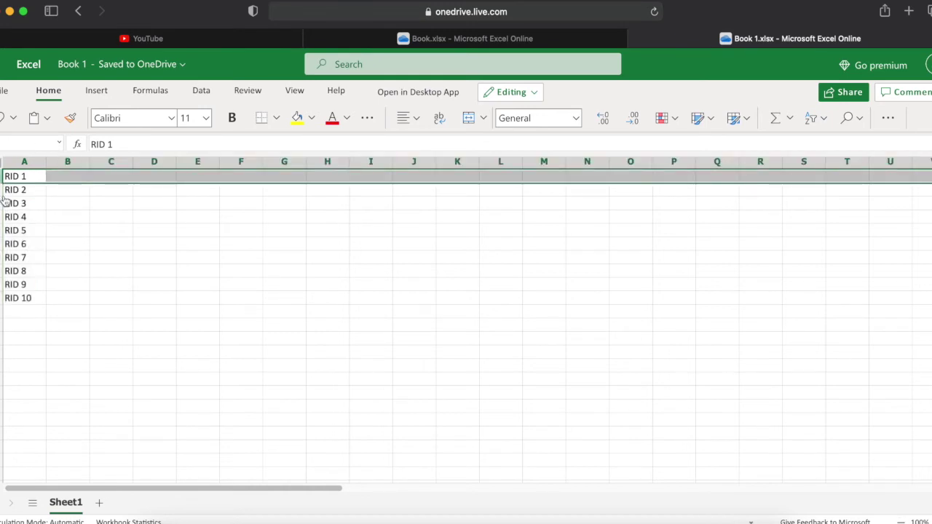
pyautogui.rightClick(20, 231)
pyautogui.click(33, 309)
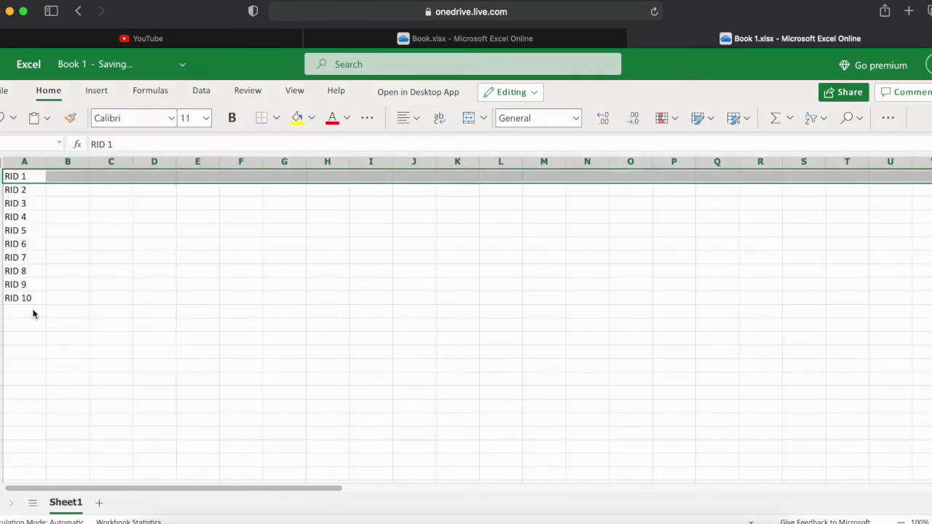
pyautogui.click(23, 178)
pyautogui.write('Name')
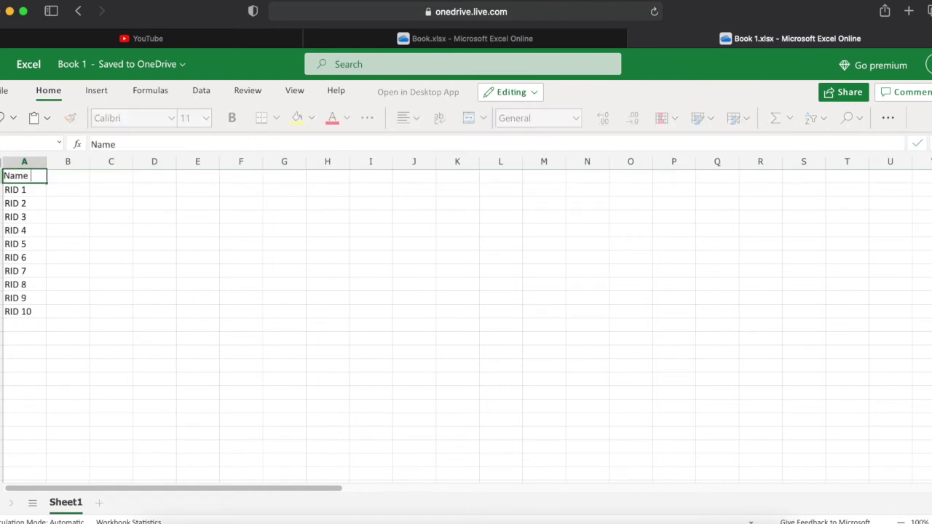
pyautogui.press('Tab')
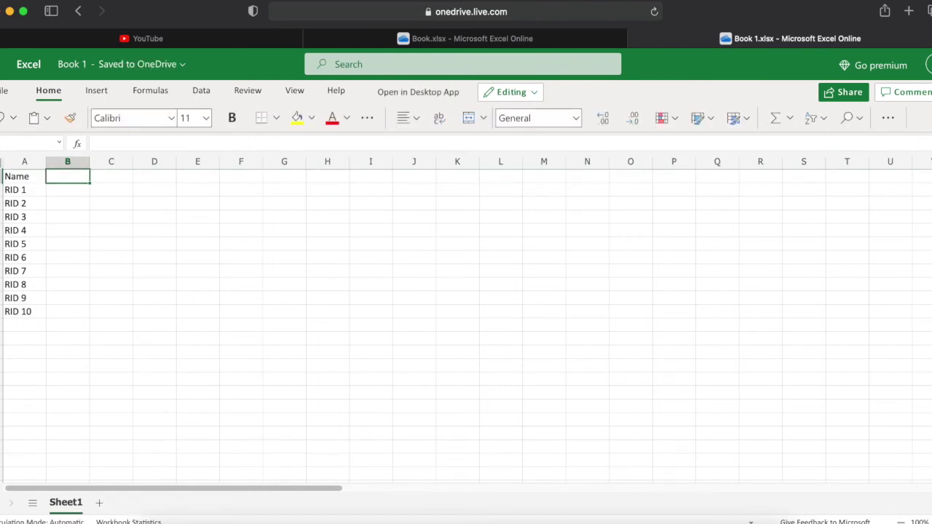
pyautogui.write('Country')
pyautogui.press('Return')
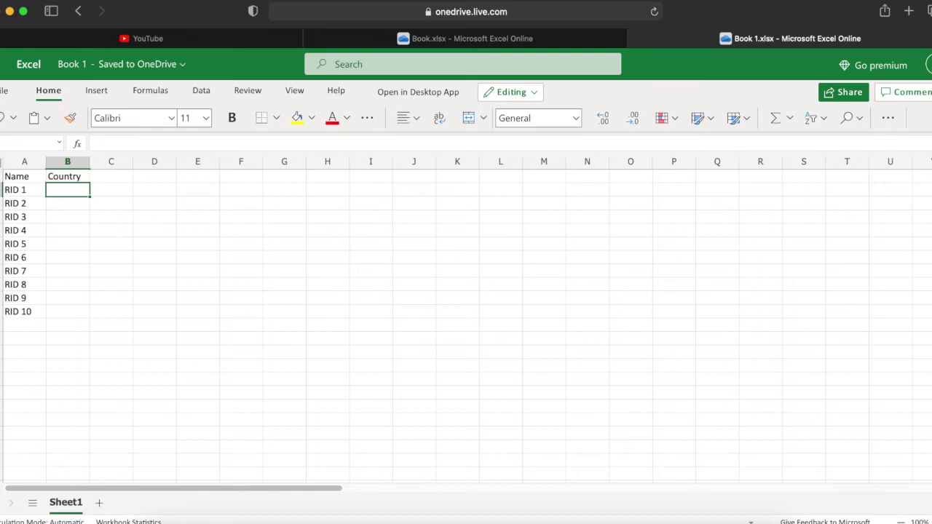
# Enter India, US, Dubai and Australia in the Country column for RID 1 to RID 4.
pyautogui.write('India')
pyautogui.press('Return')
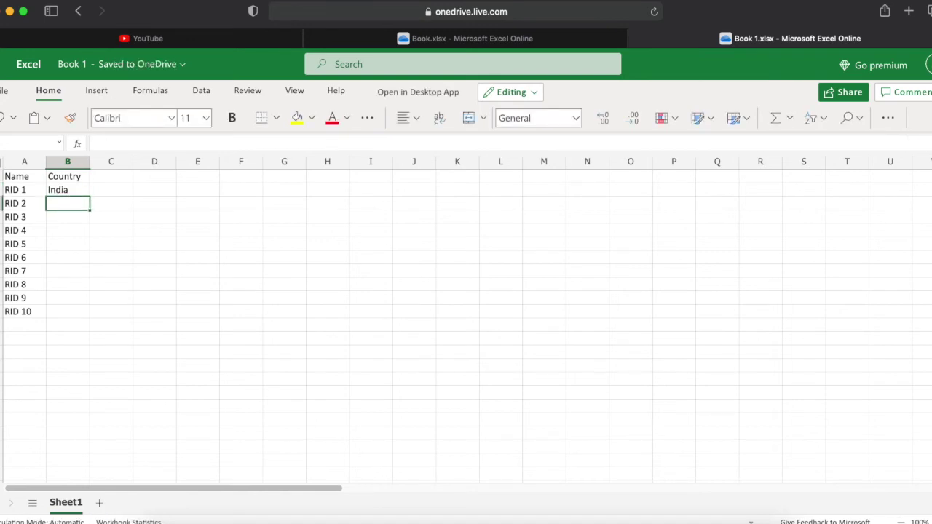
pyautogui.write('US')
pyautogui.press('Return')
pyautogui.write('D')
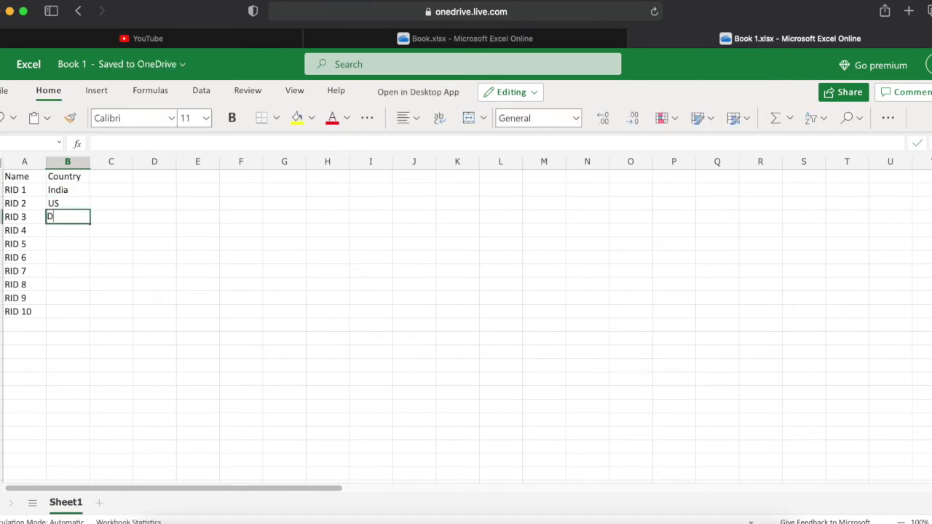
pyautogui.write('ubai')
pyautogui.press('Return')
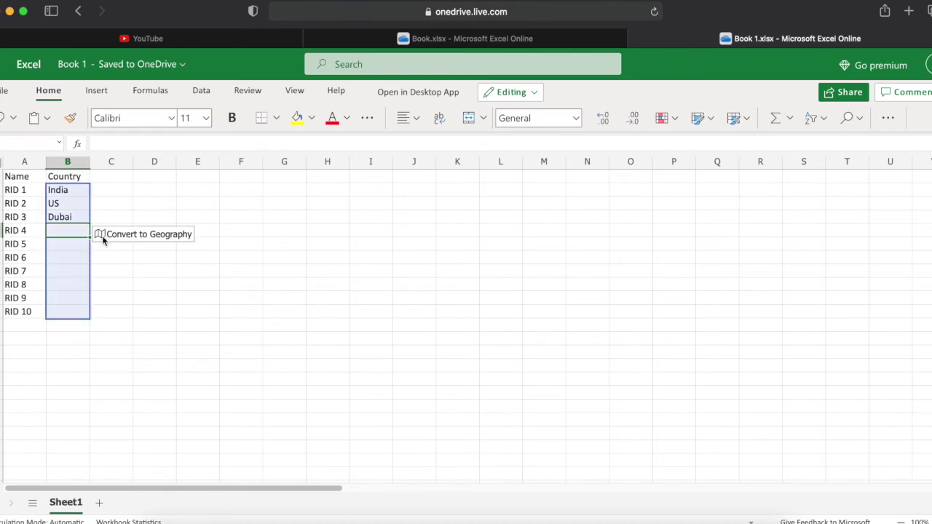
pyautogui.write('Australia')
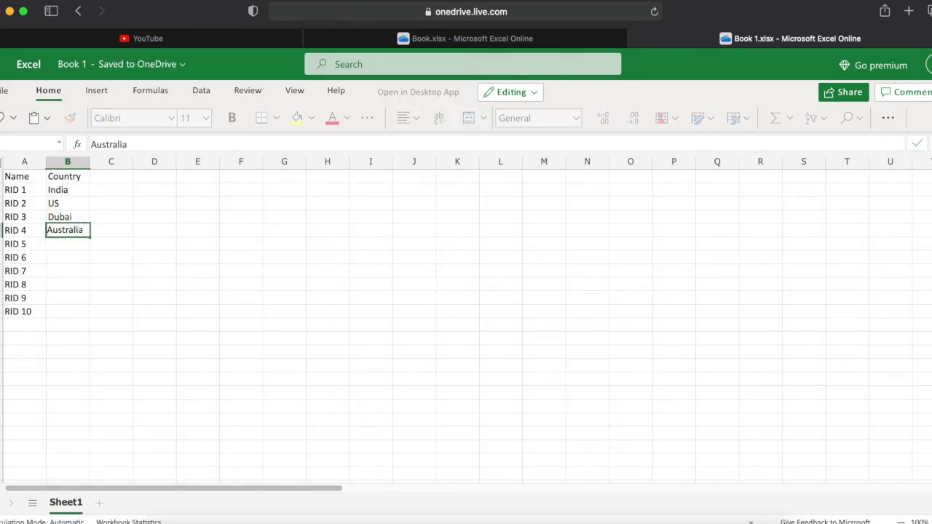
pyautogui.press('Return')
# Enter Canada, UK and China in the Country column for RID 5 to RID 7.
pyautogui.write('Cana')
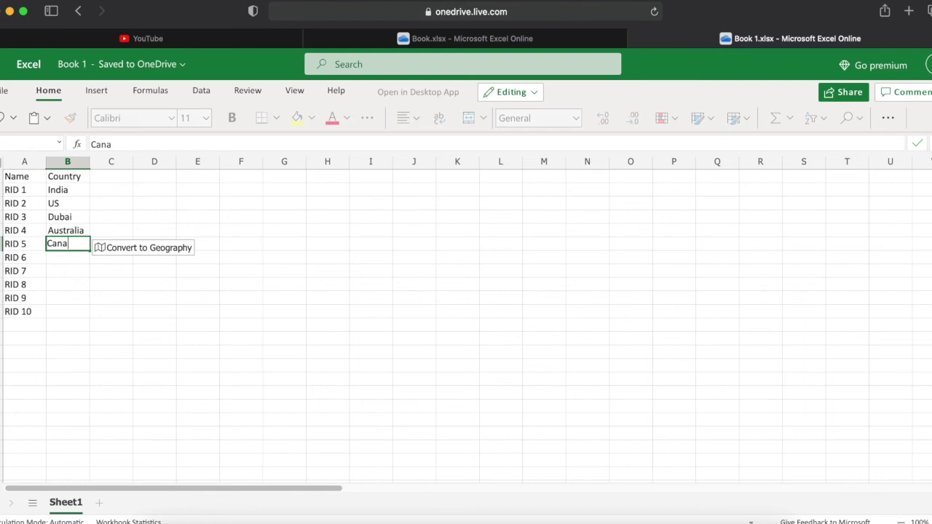
pyautogui.write('da')
pyautogui.press('Return')
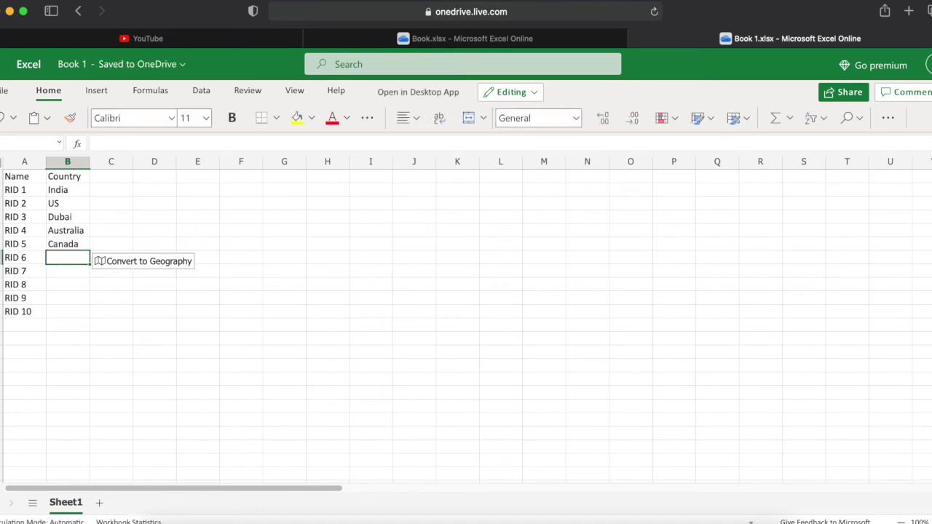
pyautogui.write('UK')
pyautogui.press('Return')
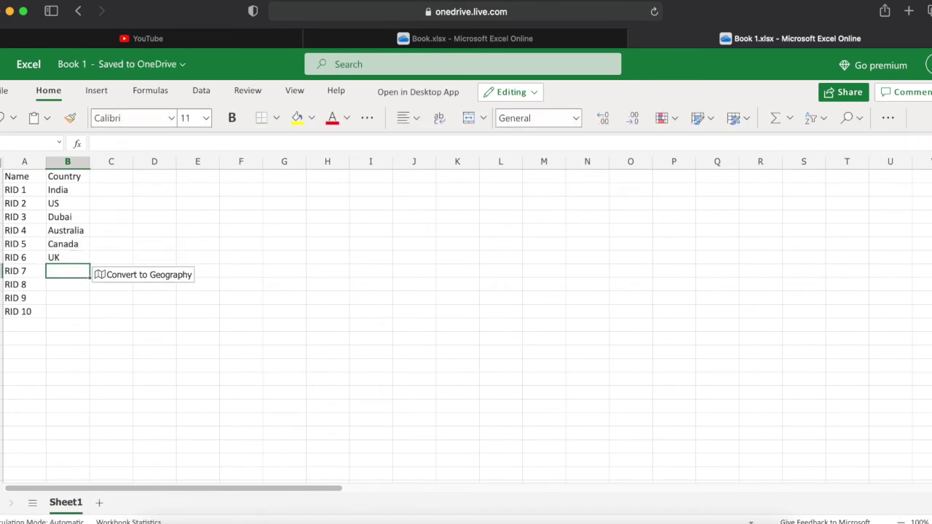
pyautogui.write('Chi')
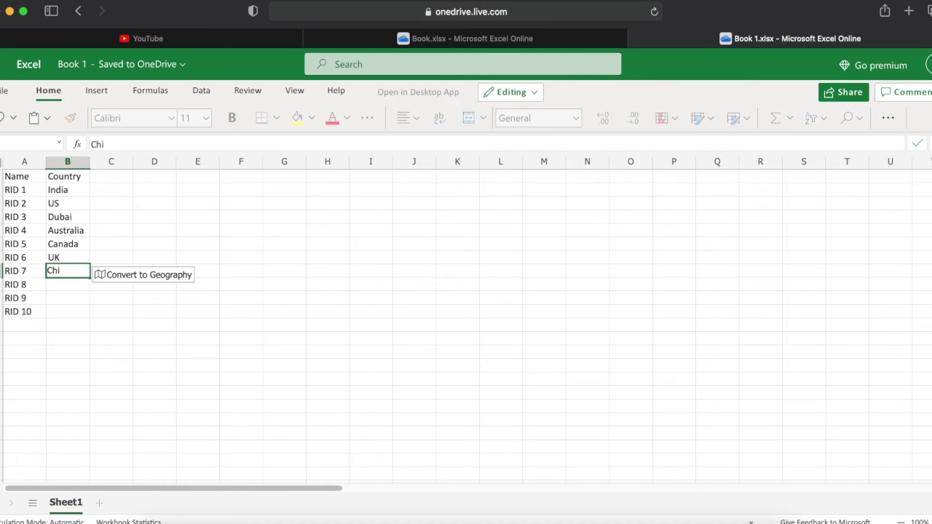
pyautogui.write('na')
pyautogui.press('Return')
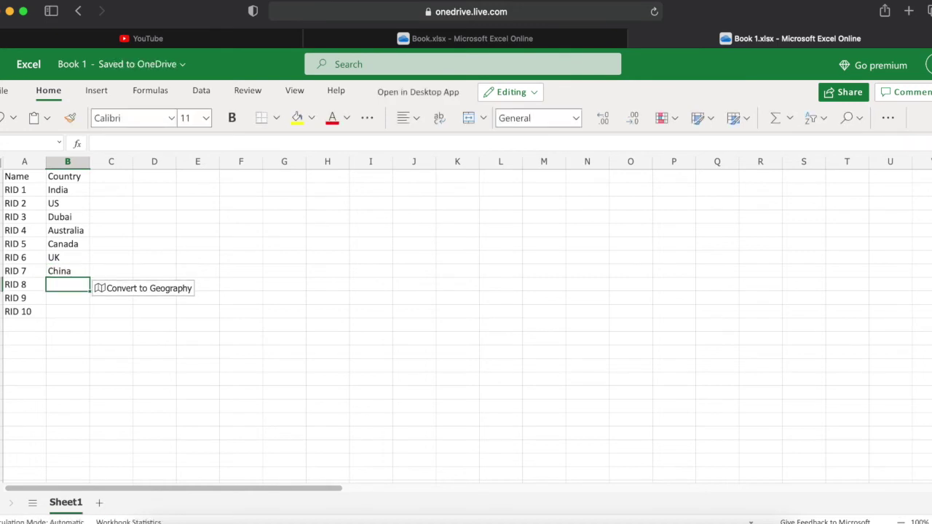
# Enter Sri Lanka, Ireland and New Zealand in the Country column for RID 8 to RID 10.
pyautogui.write('Sri Lanka')
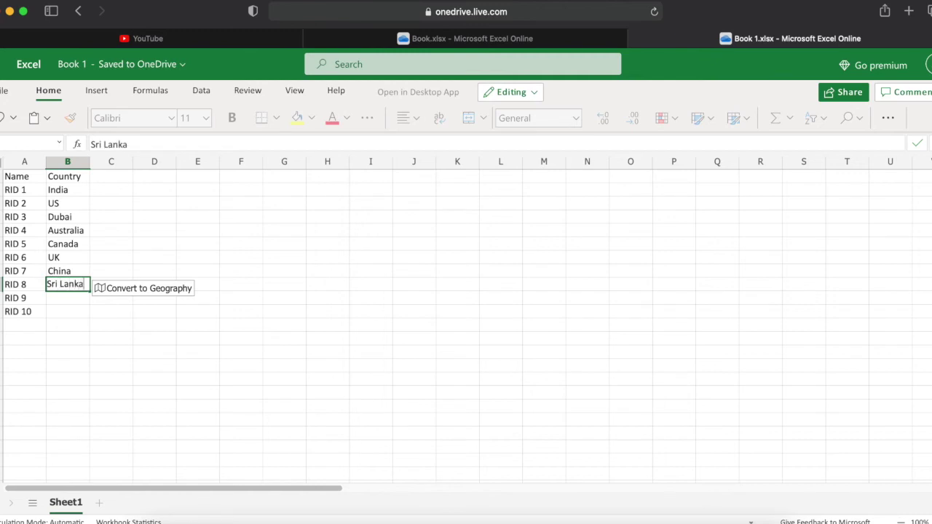
pyautogui.press('Return')
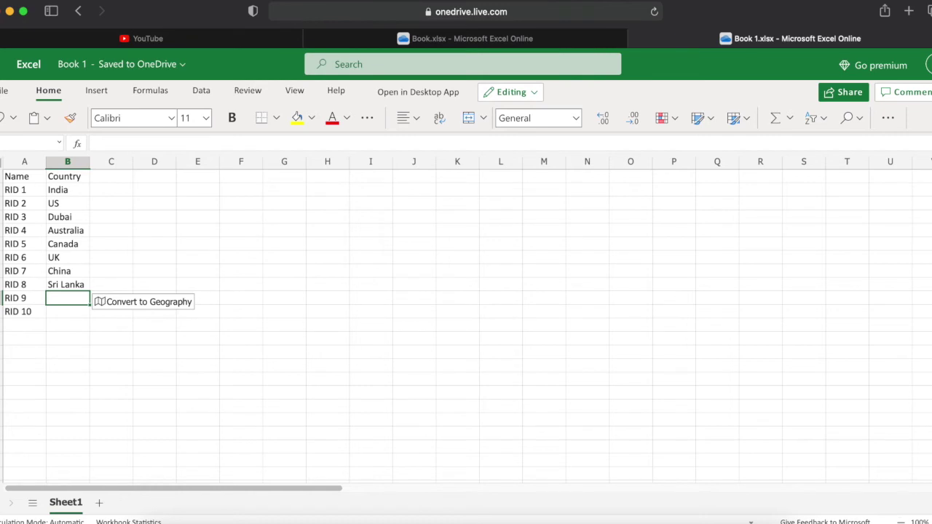
pyautogui.write('Ireland')
pyautogui.press('Return')
pyautogui.write('Ne')
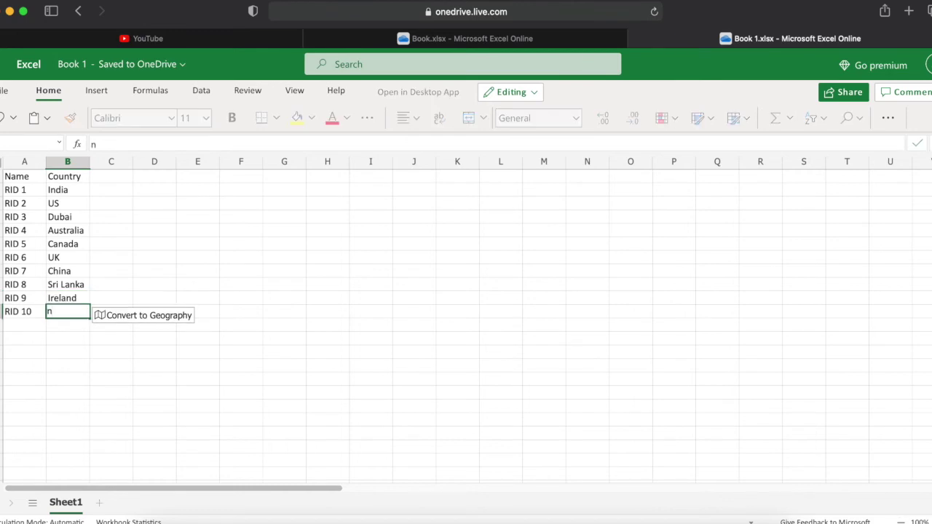
pyautogui.press('BackSpace')
pyautogui.press('BackSpace')
pyautogui.write('New Zealand')
pyautogui.press('Return')
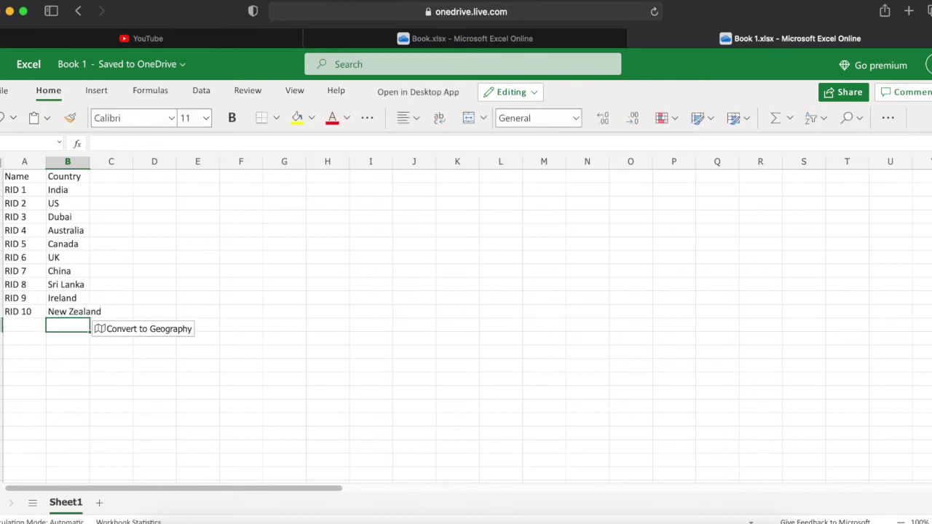
# Add a second worksheet and enter RID 1, RID 5 and RID 9 in cells A2 to A4.
pyautogui.click(97, 503)
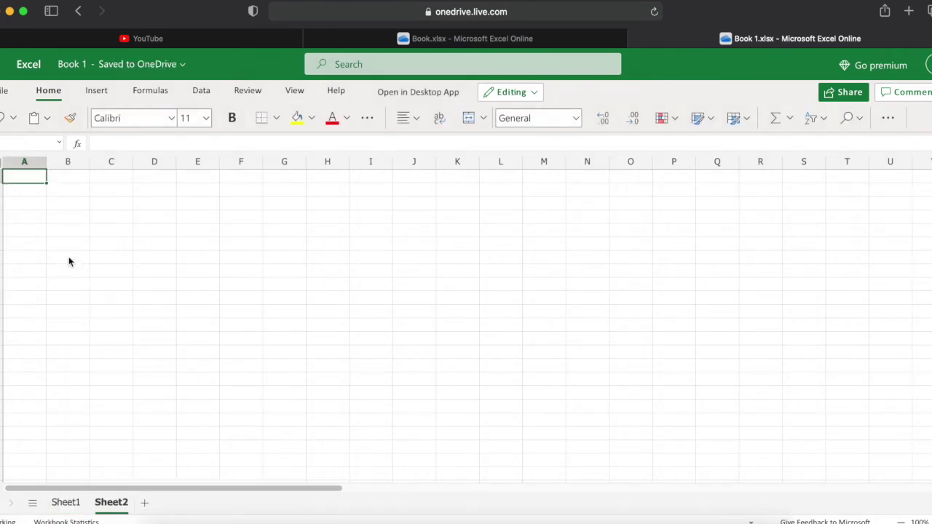
pyautogui.click(29, 191)
pyautogui.write('R')
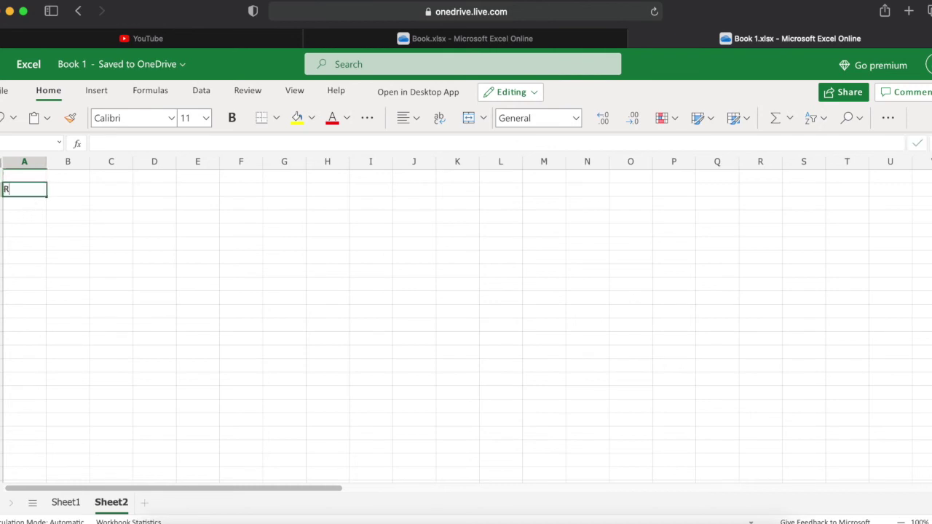
pyautogui.write('ID 1')
pyautogui.press('Return')
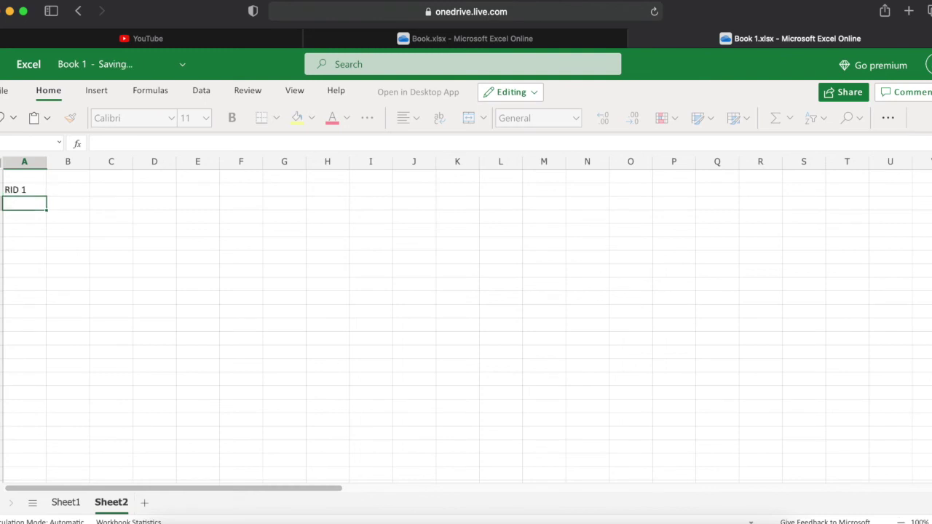
pyautogui.write('RID 5')
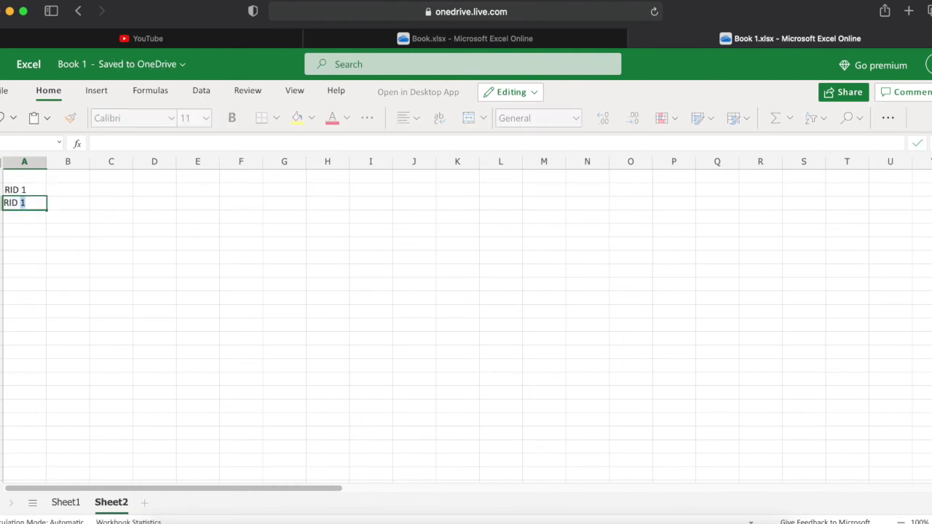
pyautogui.press('Return')
pyautogui.write('RID 9')
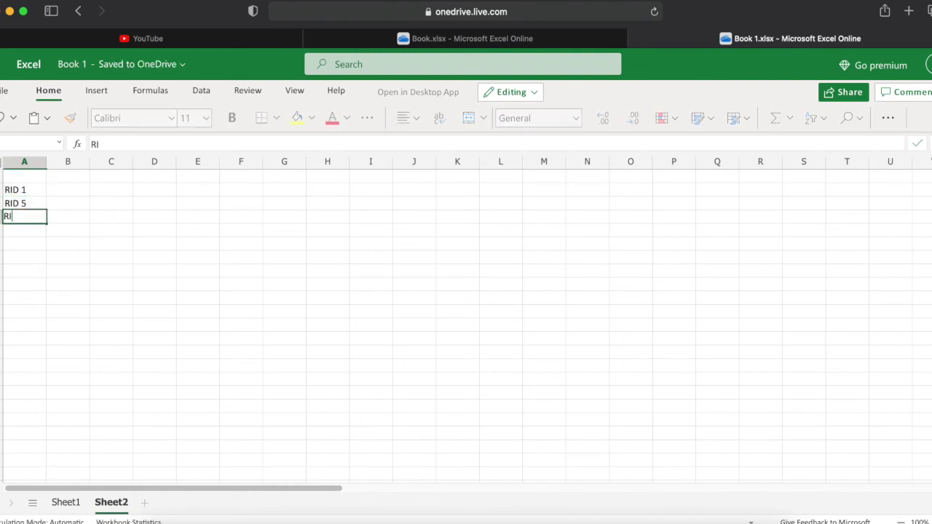
pyautogui.press('Return')
# Enter the headers "Name" in A1 and "Country" in B1 of Sheet2.
pyautogui.press('Up')
pyautogui.press('Up')
pyautogui.press('Up')
pyautogui.press('Up')
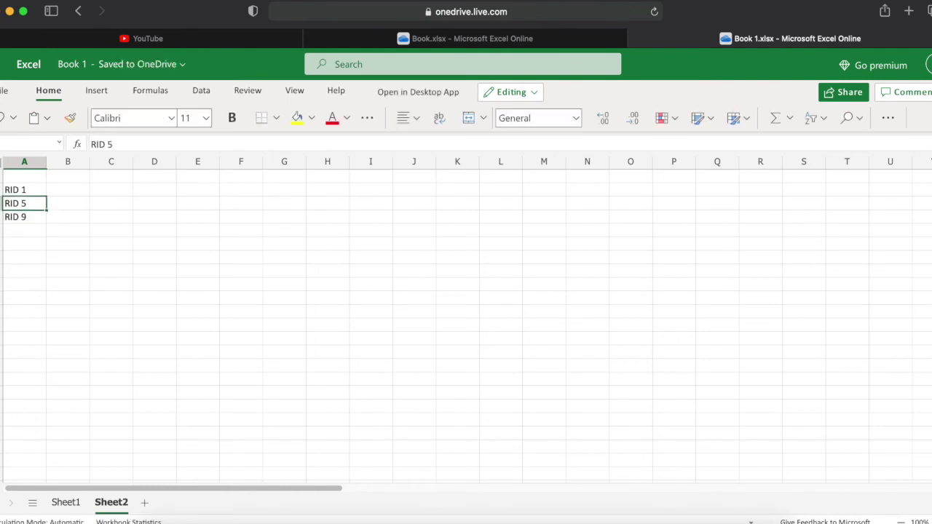
pyautogui.write('Name')
pyautogui.press('Tab')
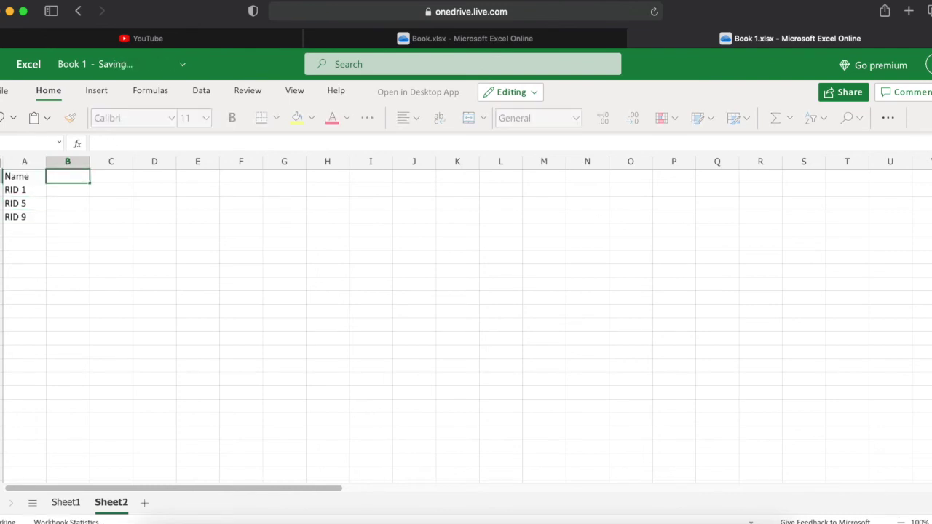
pyautogui.write('Country')
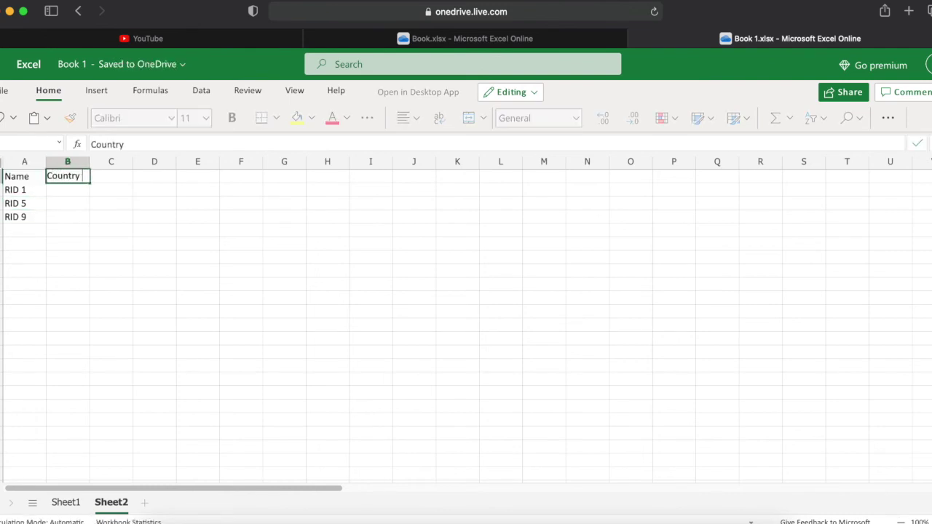
pyautogui.click(95, 91)
pyautogui.click(118, 332)
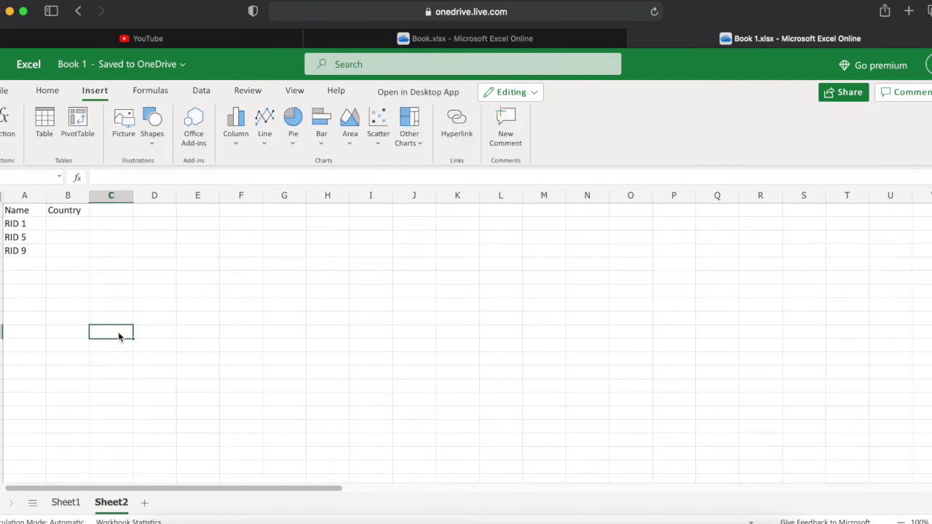
# Start a VLOOKUP formula in B2 of Sheet2 with A2 as the lookup value.
pyautogui.click(82, 230)
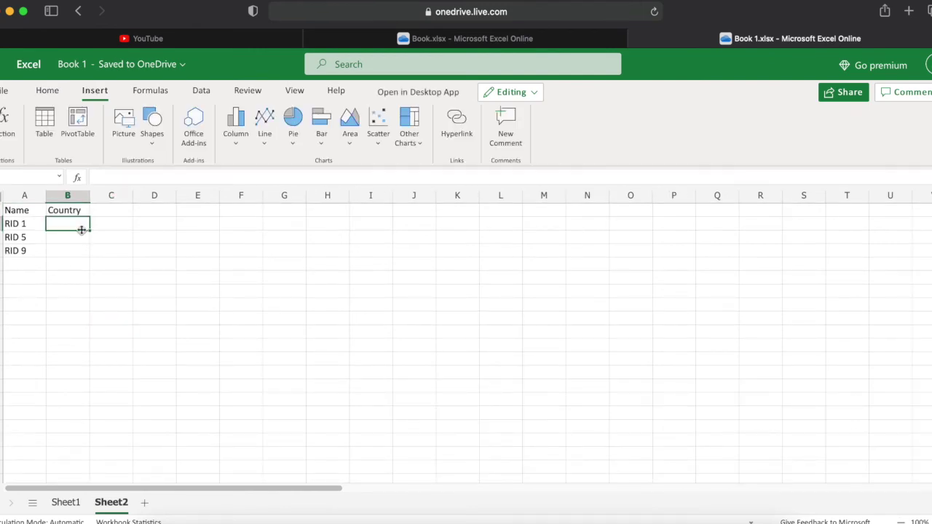
pyautogui.write('=vlook')
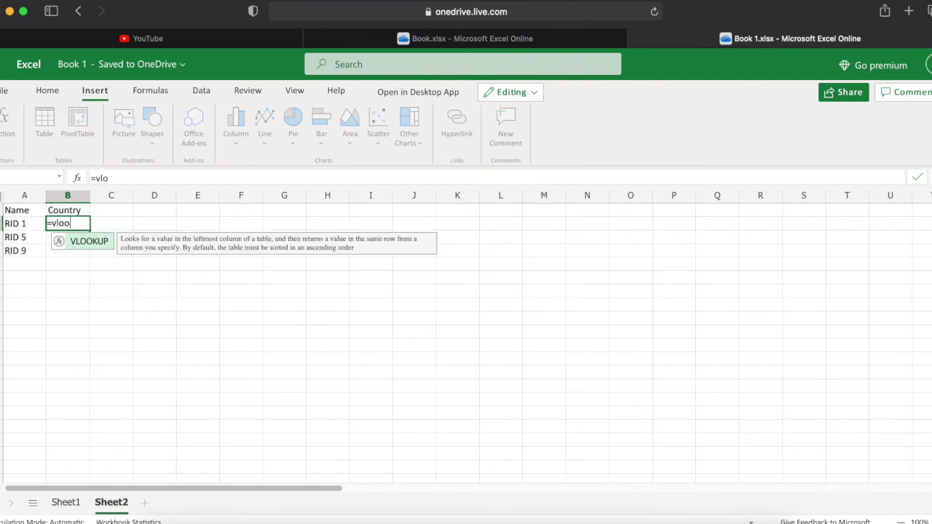
pyautogui.press('Tab')
pyautogui.tripleClick(73, 227)
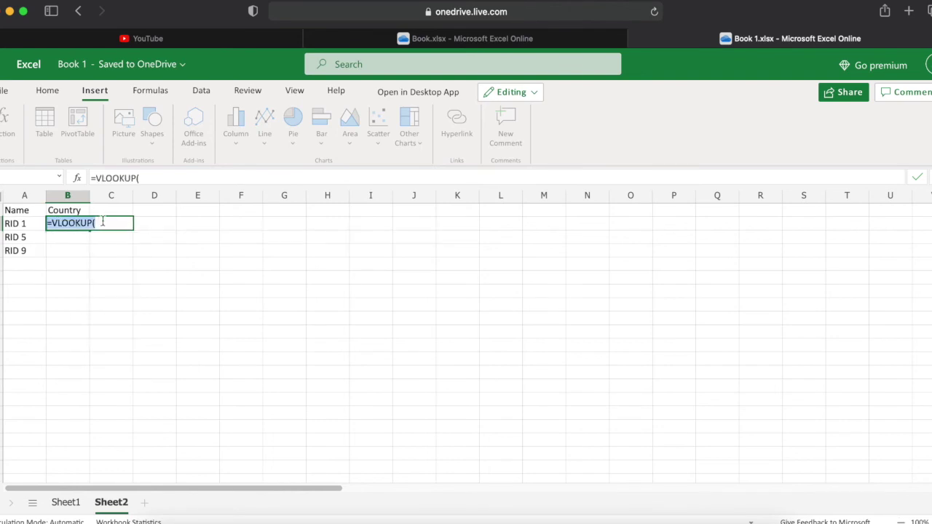
pyautogui.click(102, 223)
pyautogui.click(20, 227)
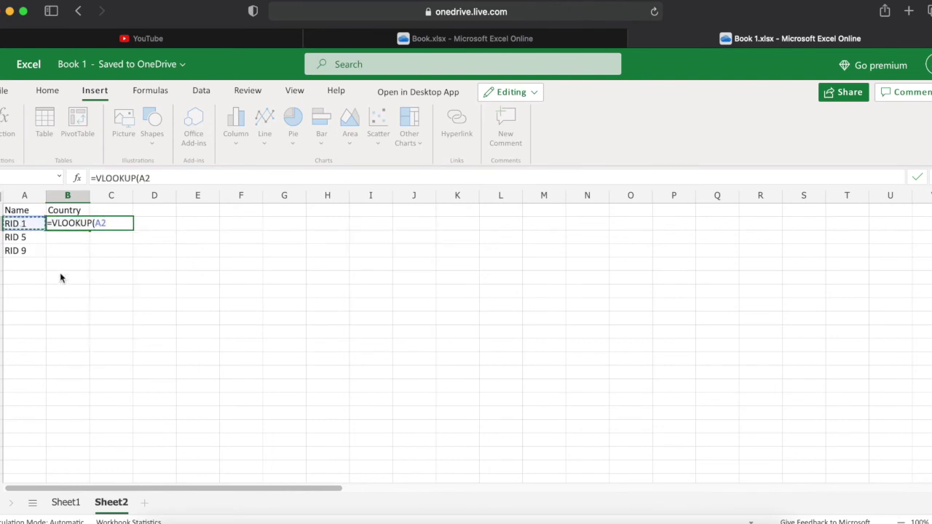
pyautogui.write(',')
# Complete the VLOOKUP with Sheet1 columns A:B as the table, column index 2 and range lookup 0, and fill it down to B4.
pyautogui.click(60, 505)
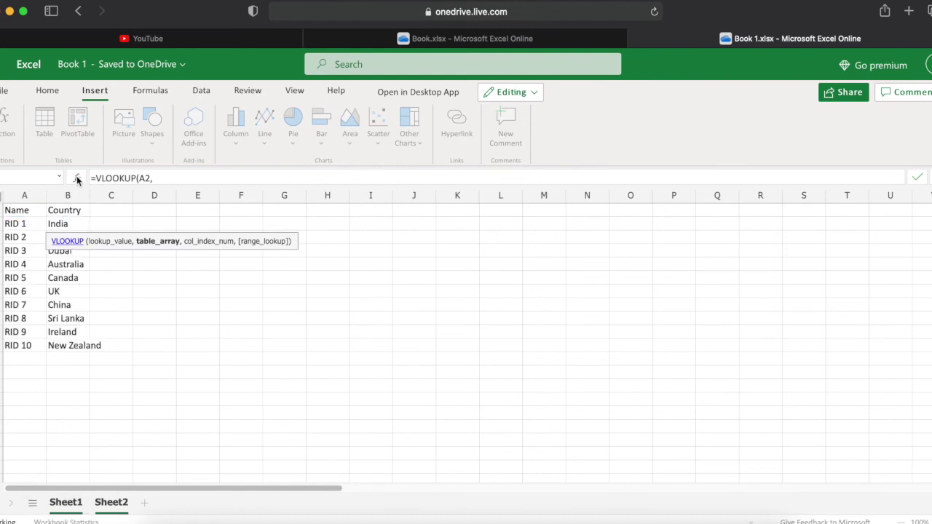
pyautogui.moveTo(22, 198); pyautogui.dragTo(80, 201)
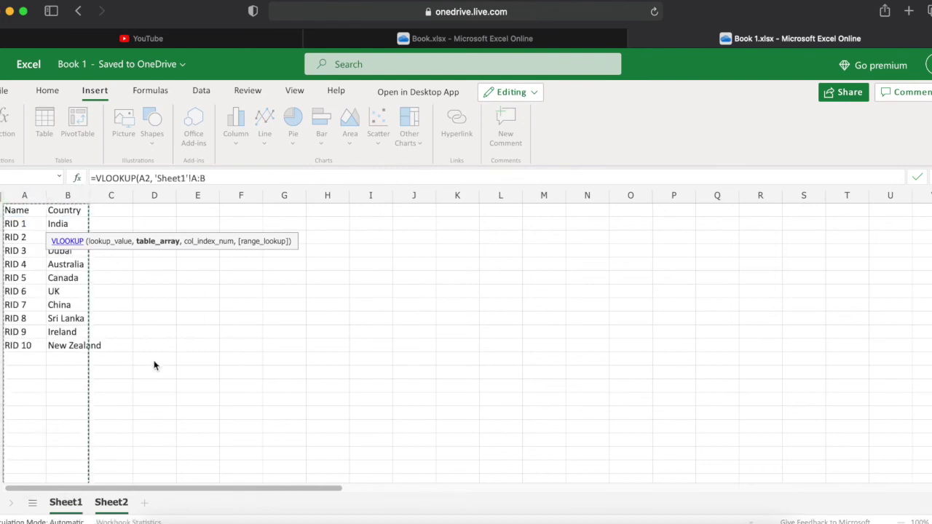
pyautogui.click(119, 503)
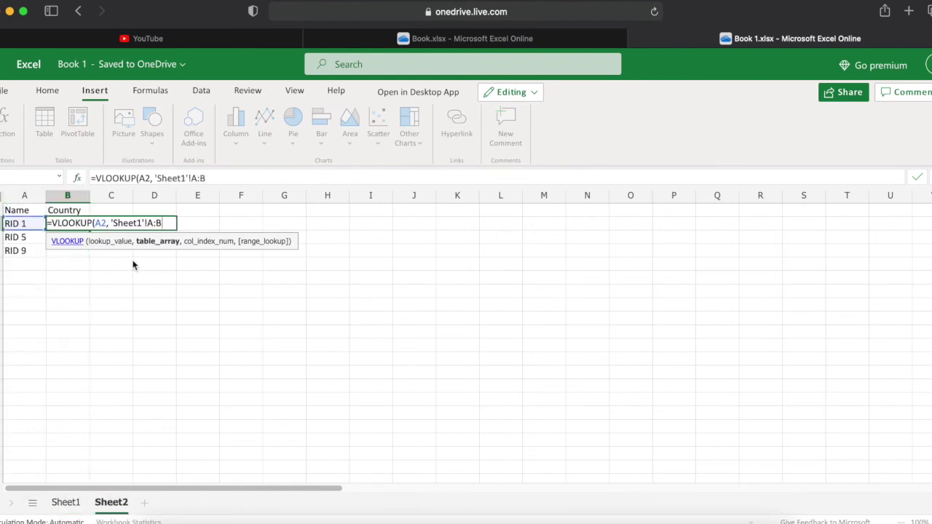
pyautogui.write(',')
pyautogui.write(' 2, 0)')
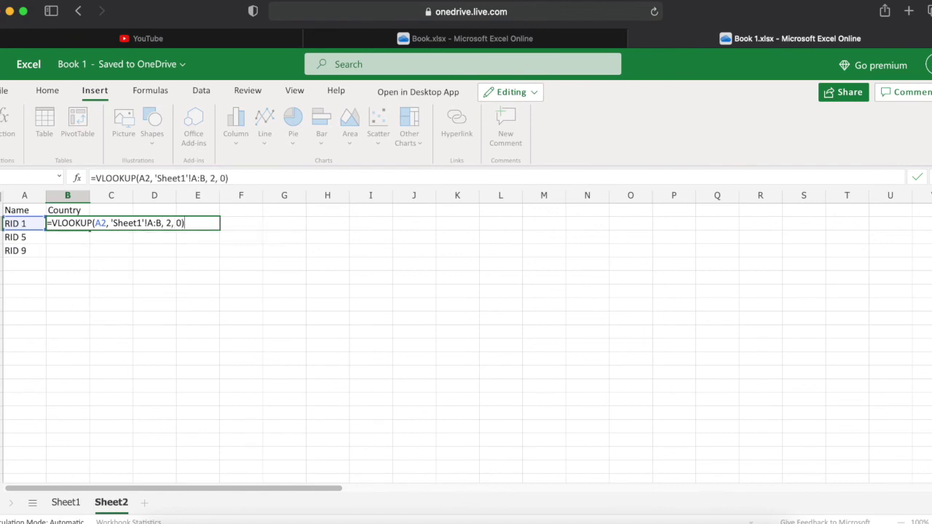
pyautogui.press('Return')
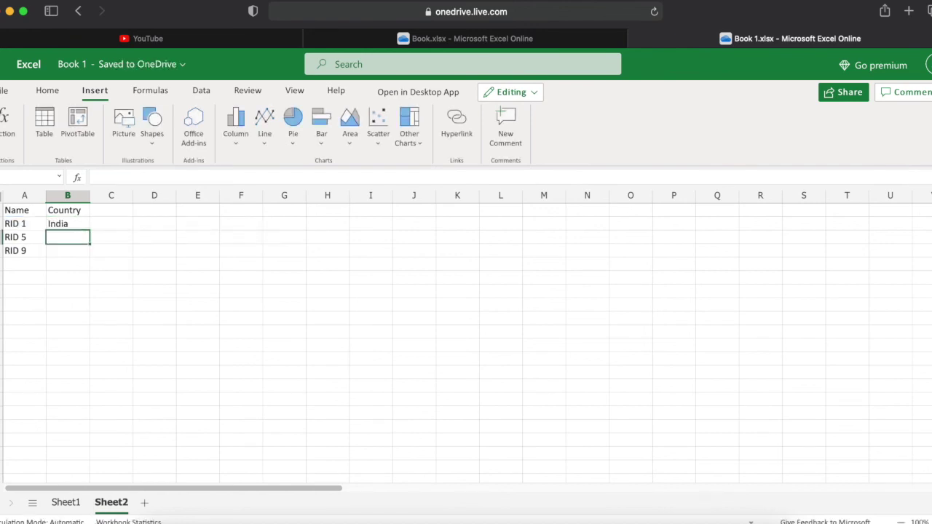
pyautogui.click(67, 223)
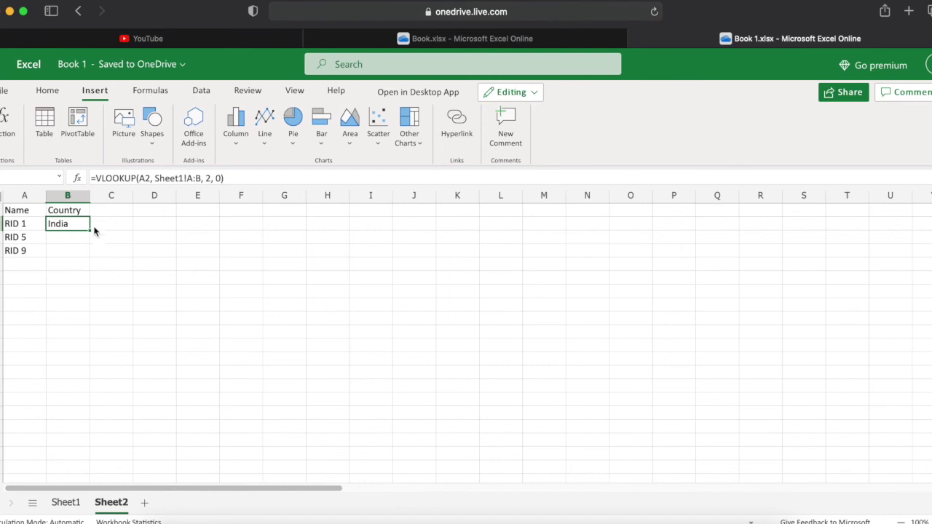
pyautogui.moveTo(90, 230); pyautogui.dragTo(94, 261)
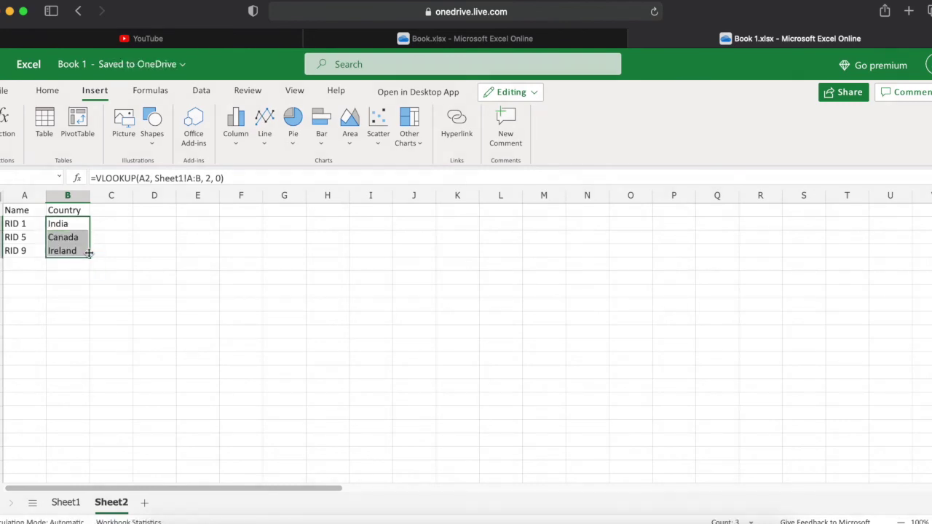
# Examine the workbook's sharing and save or download options and the list of Microsoft 365 apps.
pyautogui.click(13, 90)
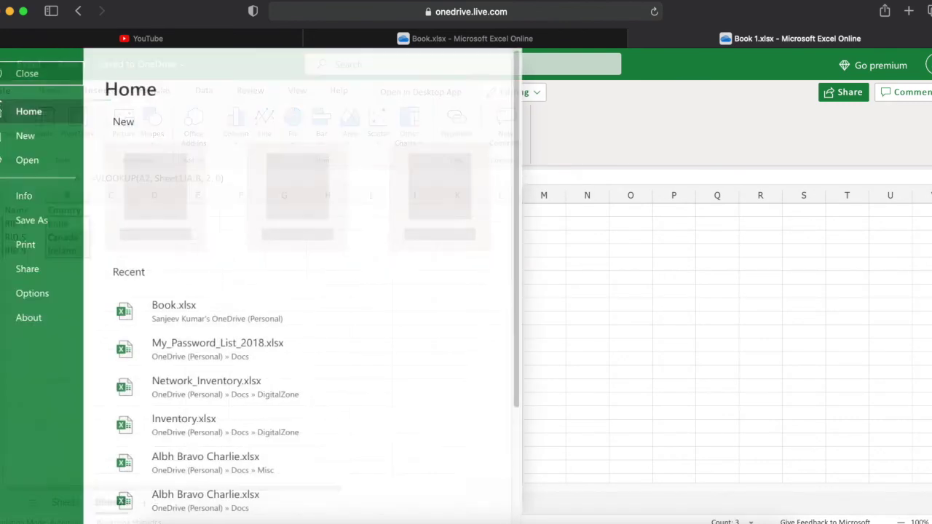
pyautogui.click(33, 269)
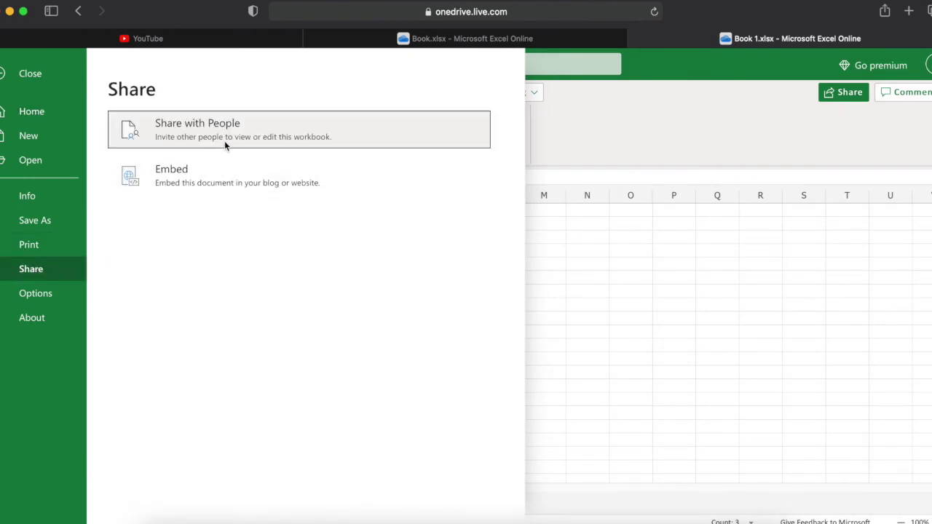
pyautogui.click(61, 213)
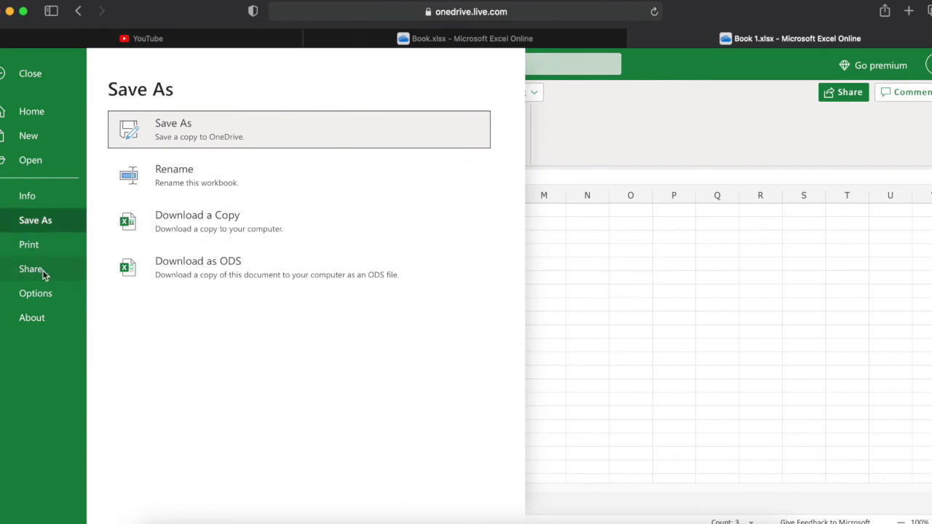
pyautogui.press('Escape')
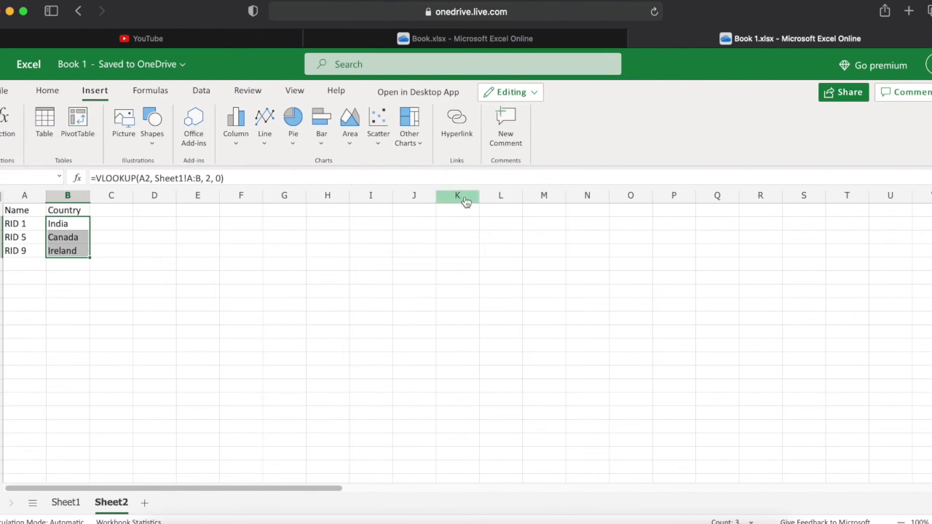
pyautogui.click(1, 67)
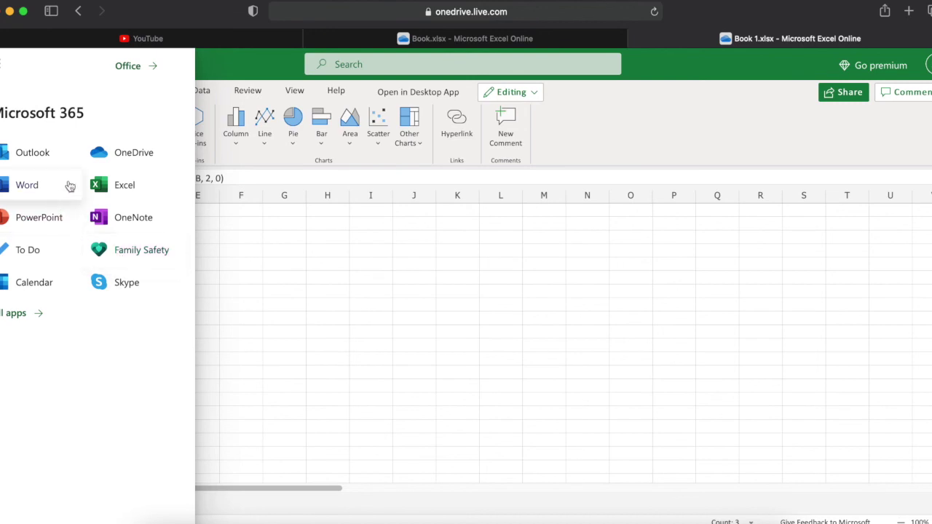
pyautogui.click(329, 261)
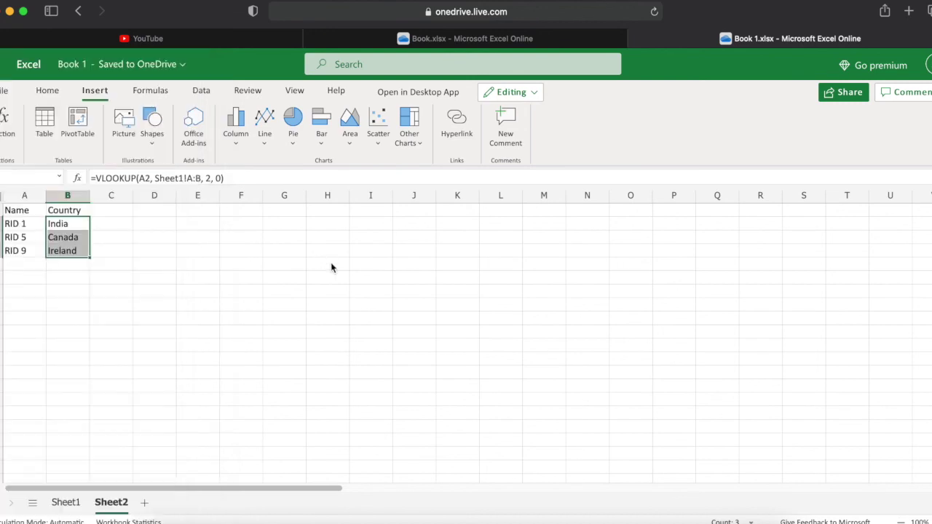